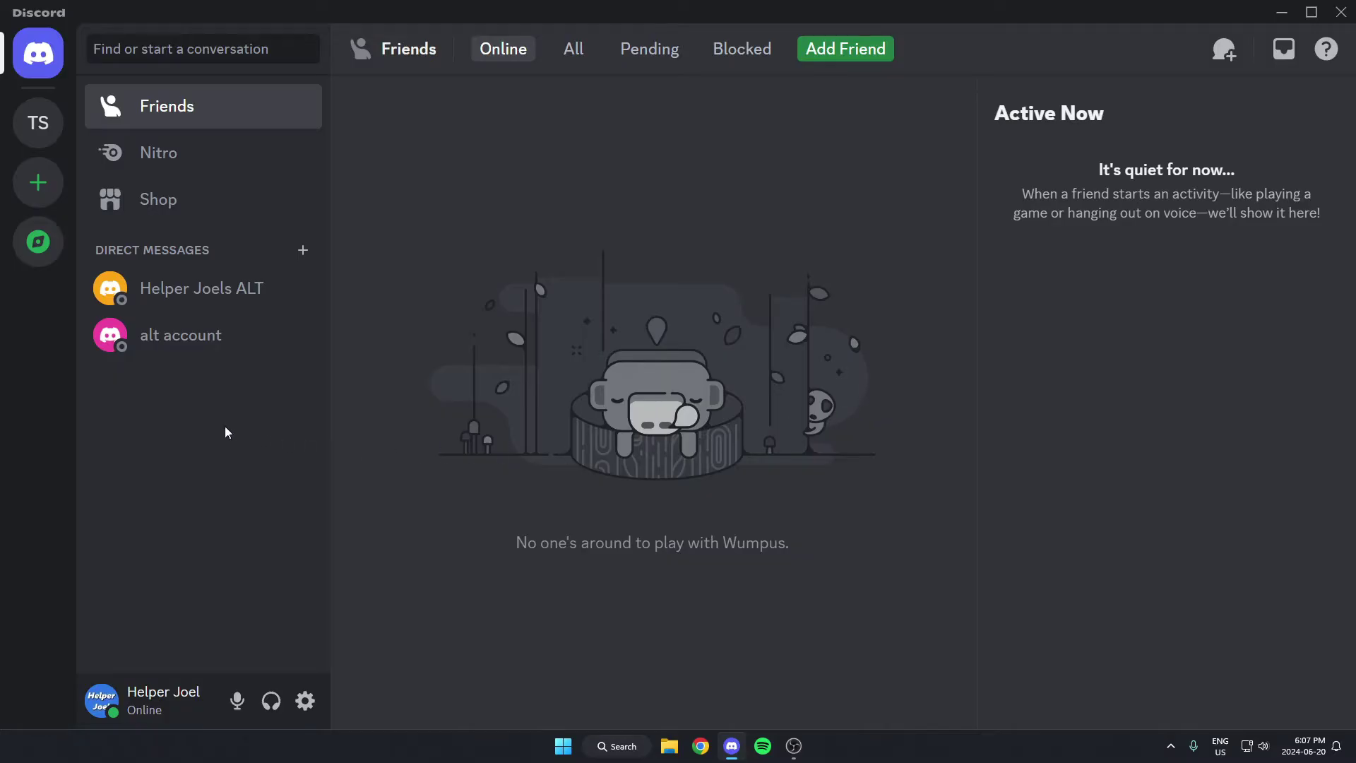
# - Search Test Server's App Directory for dyno and open the Dyno app's page
pyautogui.click(38, 123)
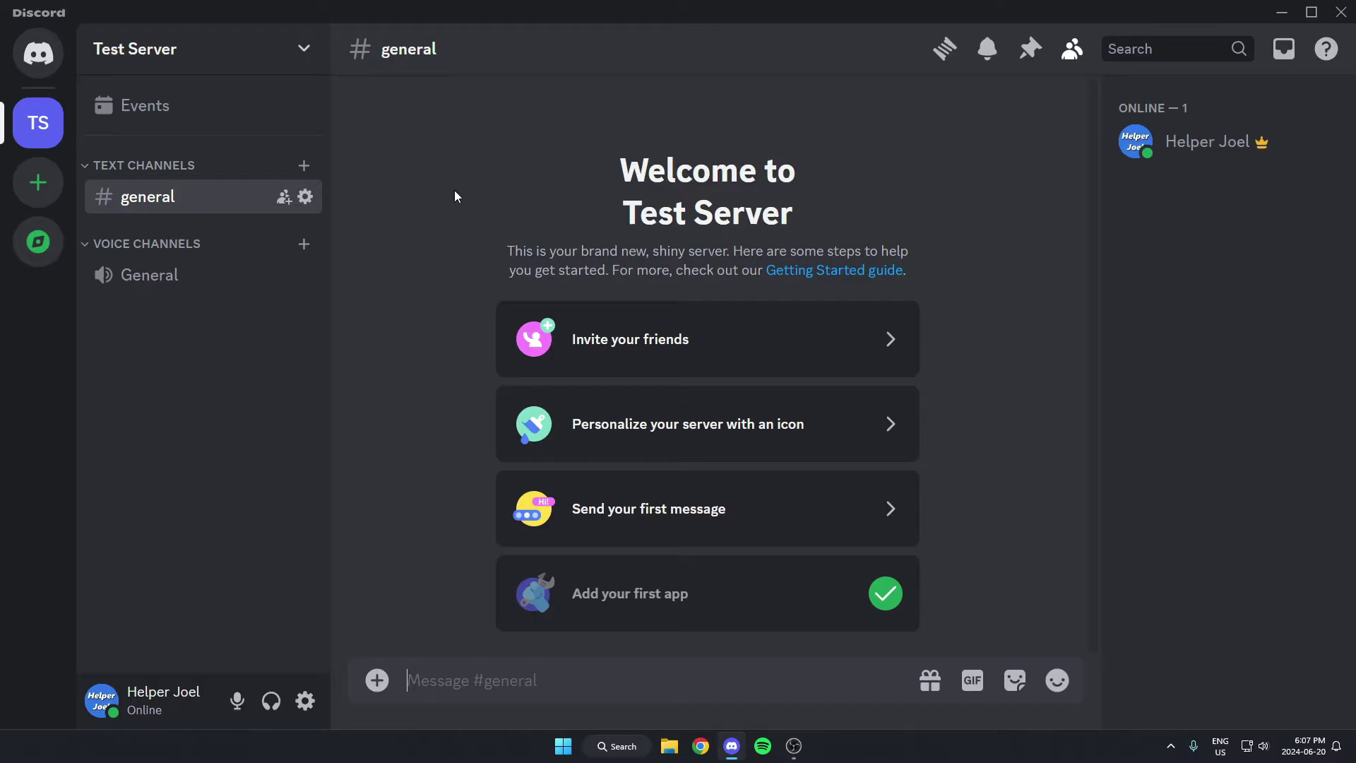
pyautogui.click(171, 68)
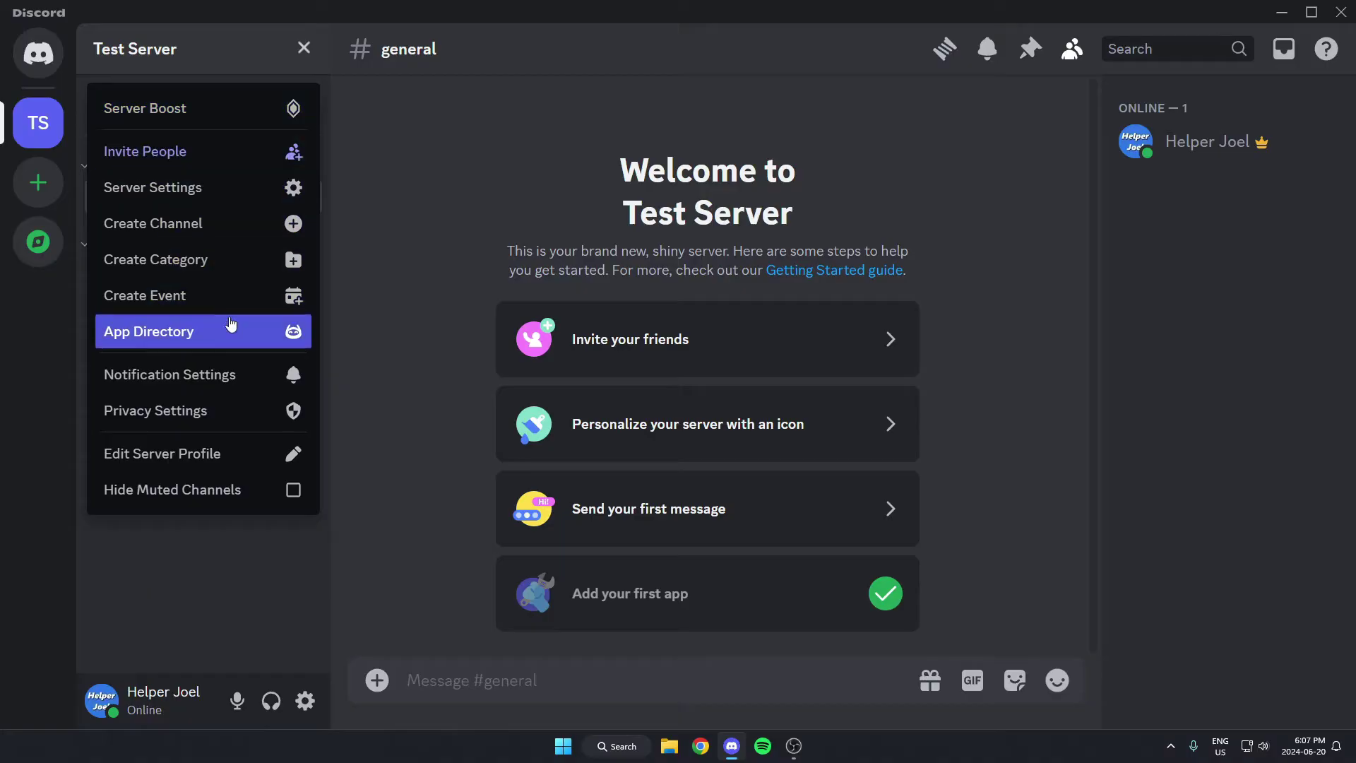
pyautogui.click(214, 345)
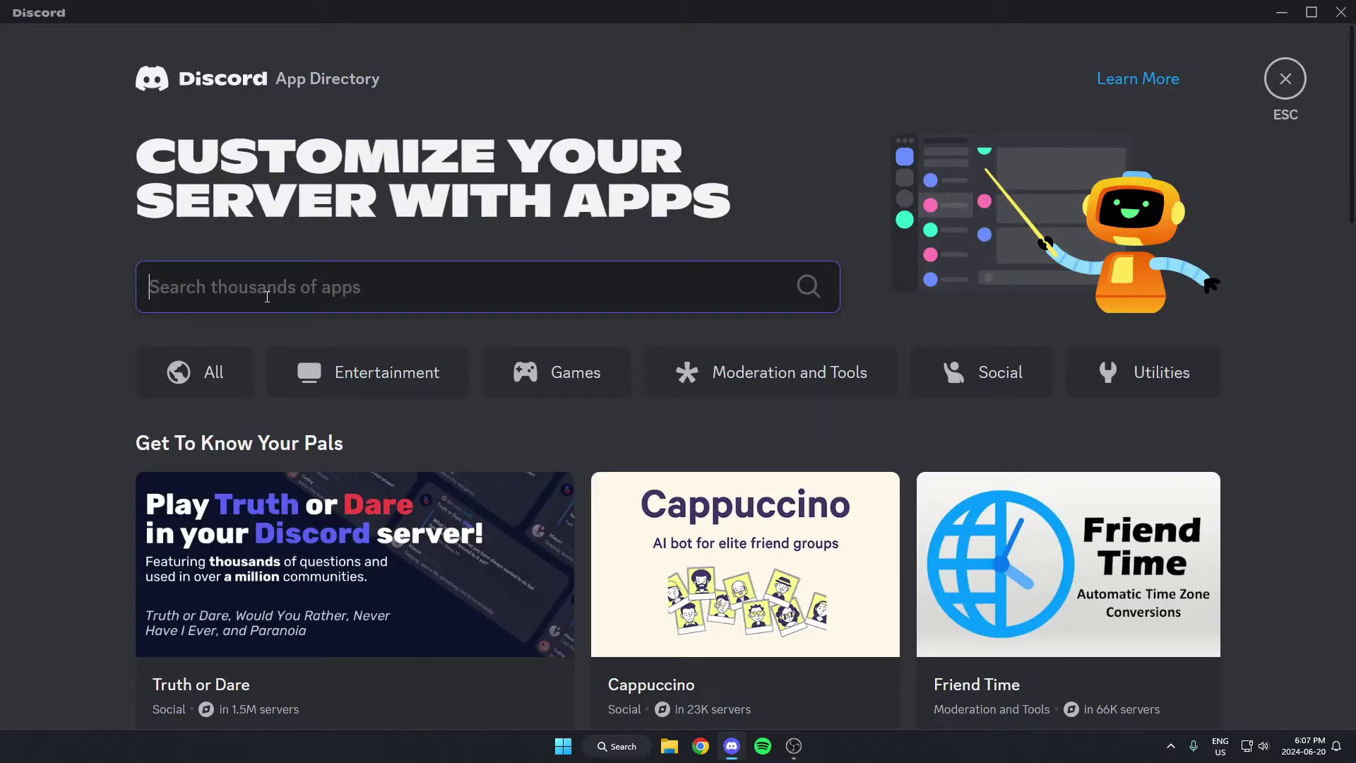
pyautogui.write('dyno')
pyautogui.press('Return')
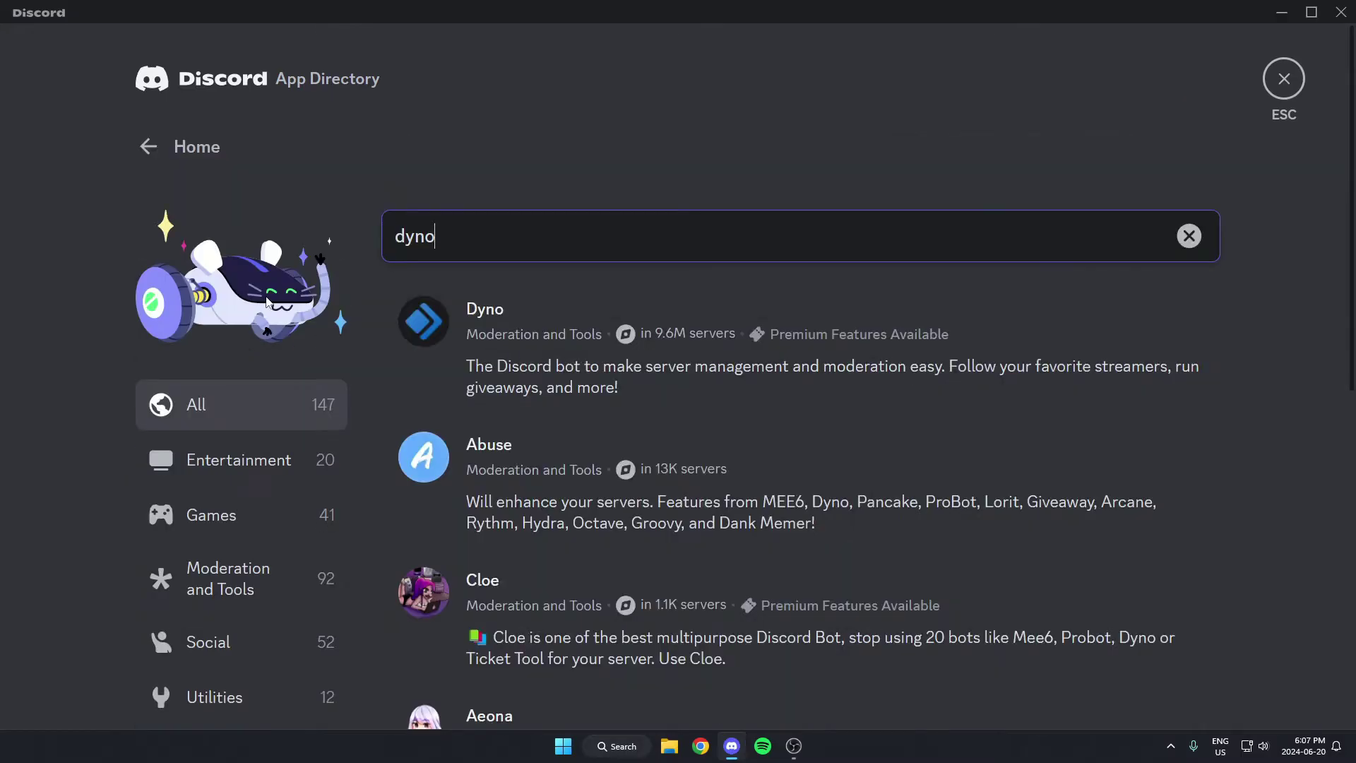
pyautogui.click(516, 312)
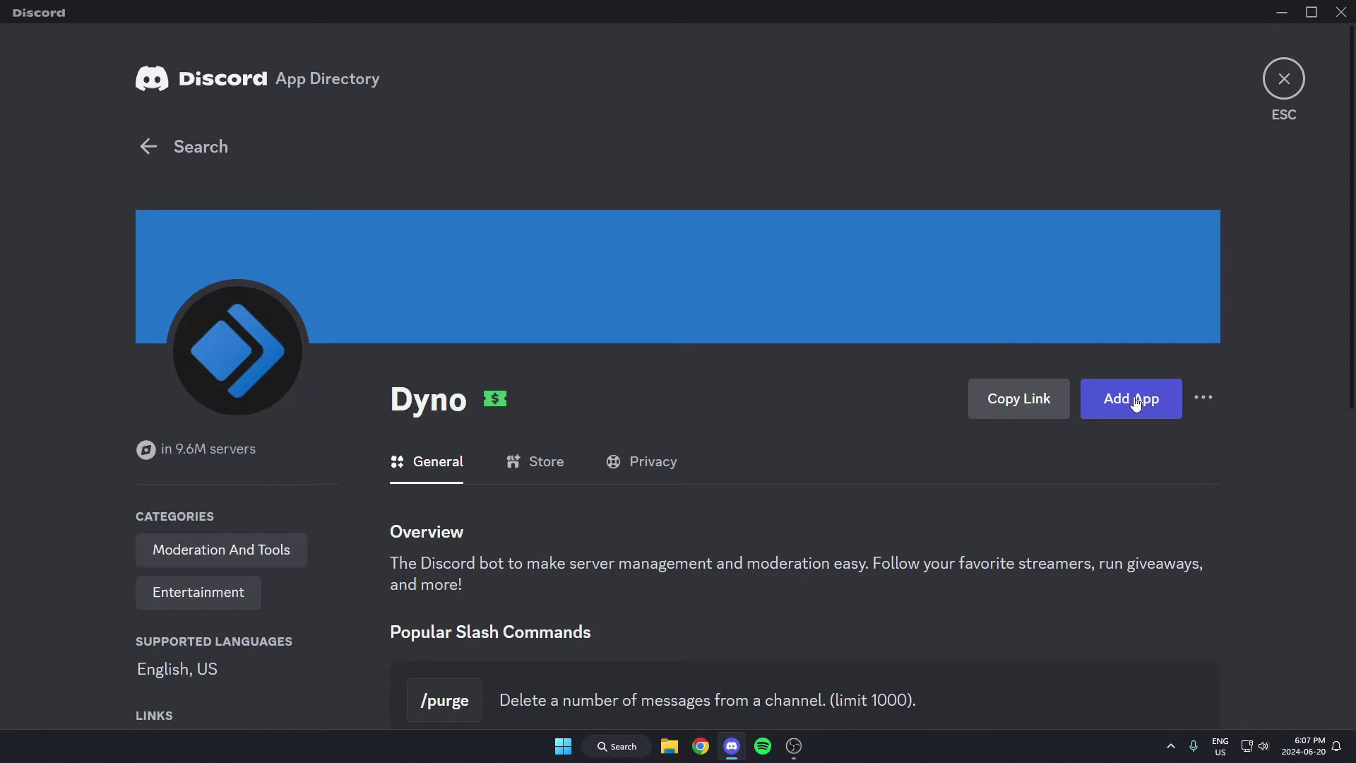
# - Add Dyno to Test Server through its website, authorizing all requested permissions and completing the human verification
pyautogui.click(1150, 415)
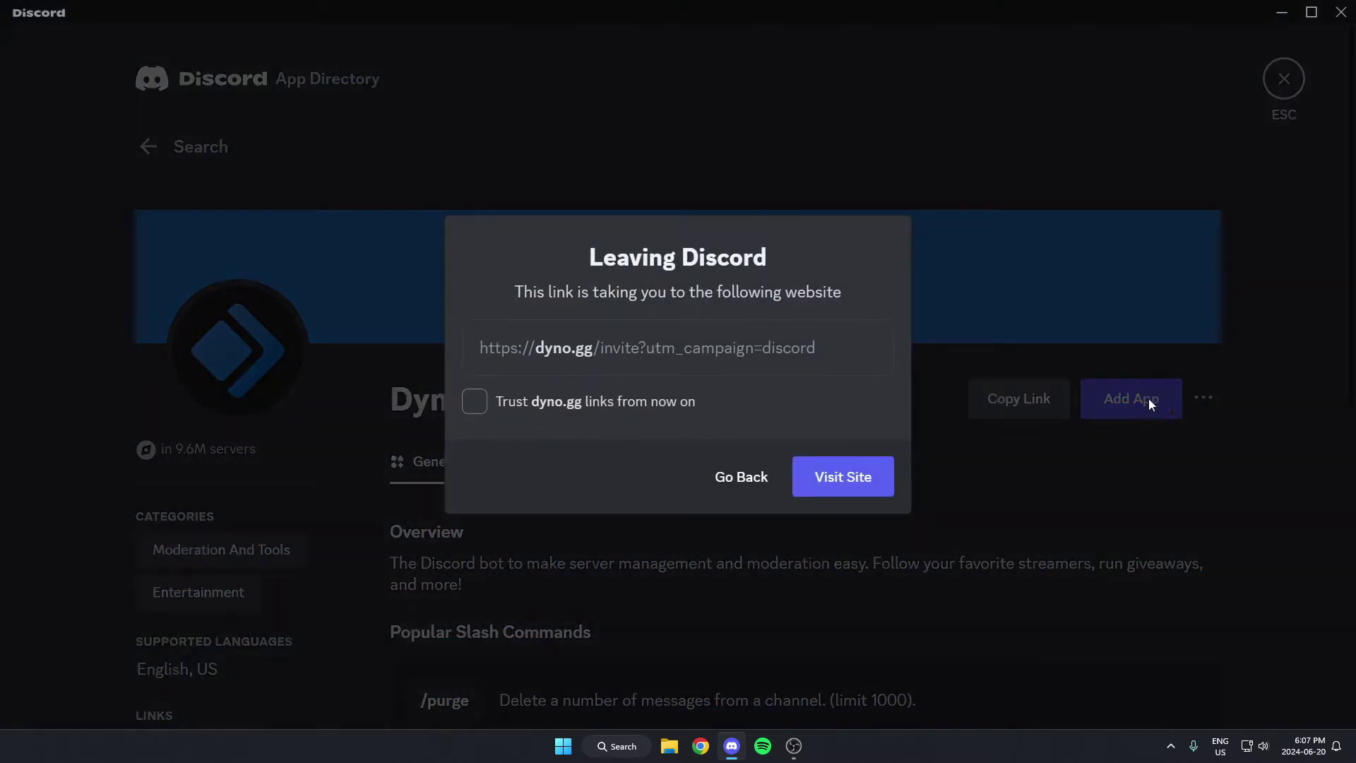
pyautogui.click(852, 488)
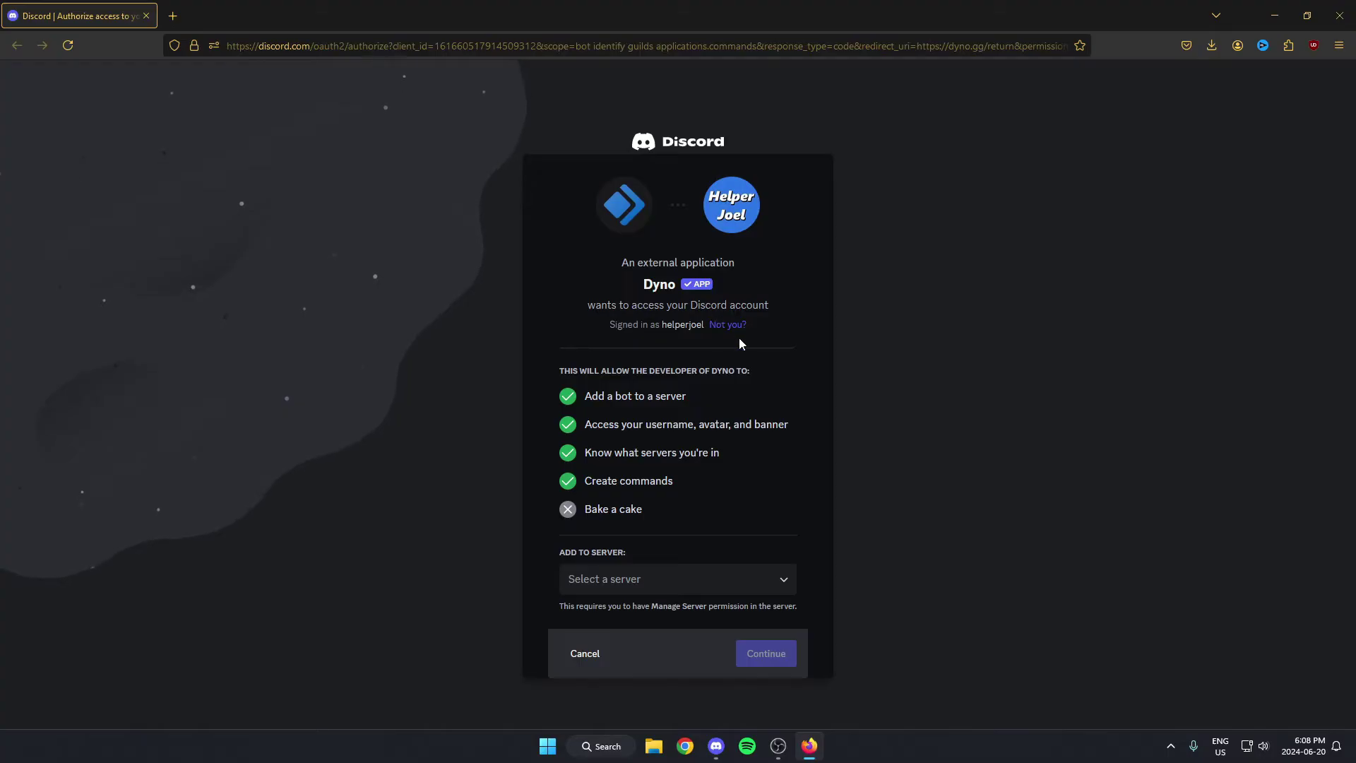
pyautogui.click(621, 578)
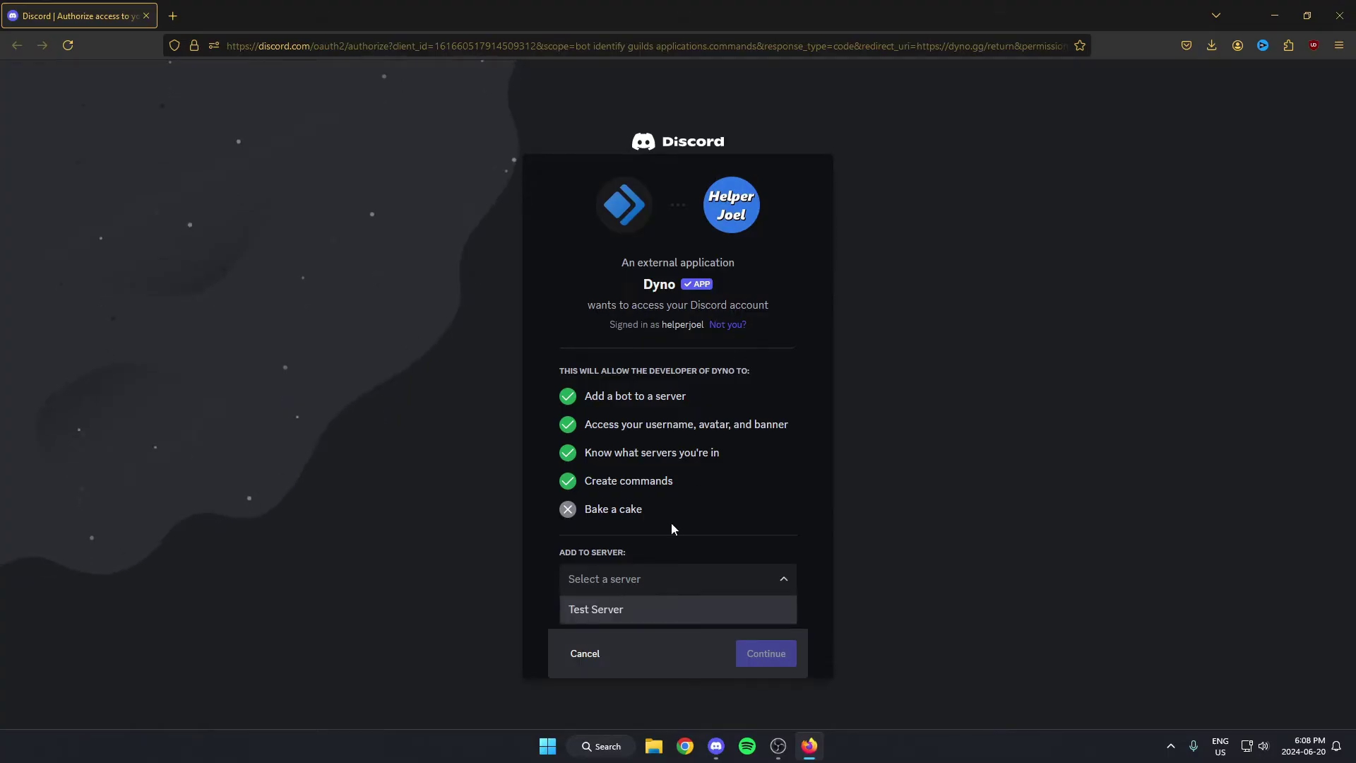
pyautogui.click(606, 611)
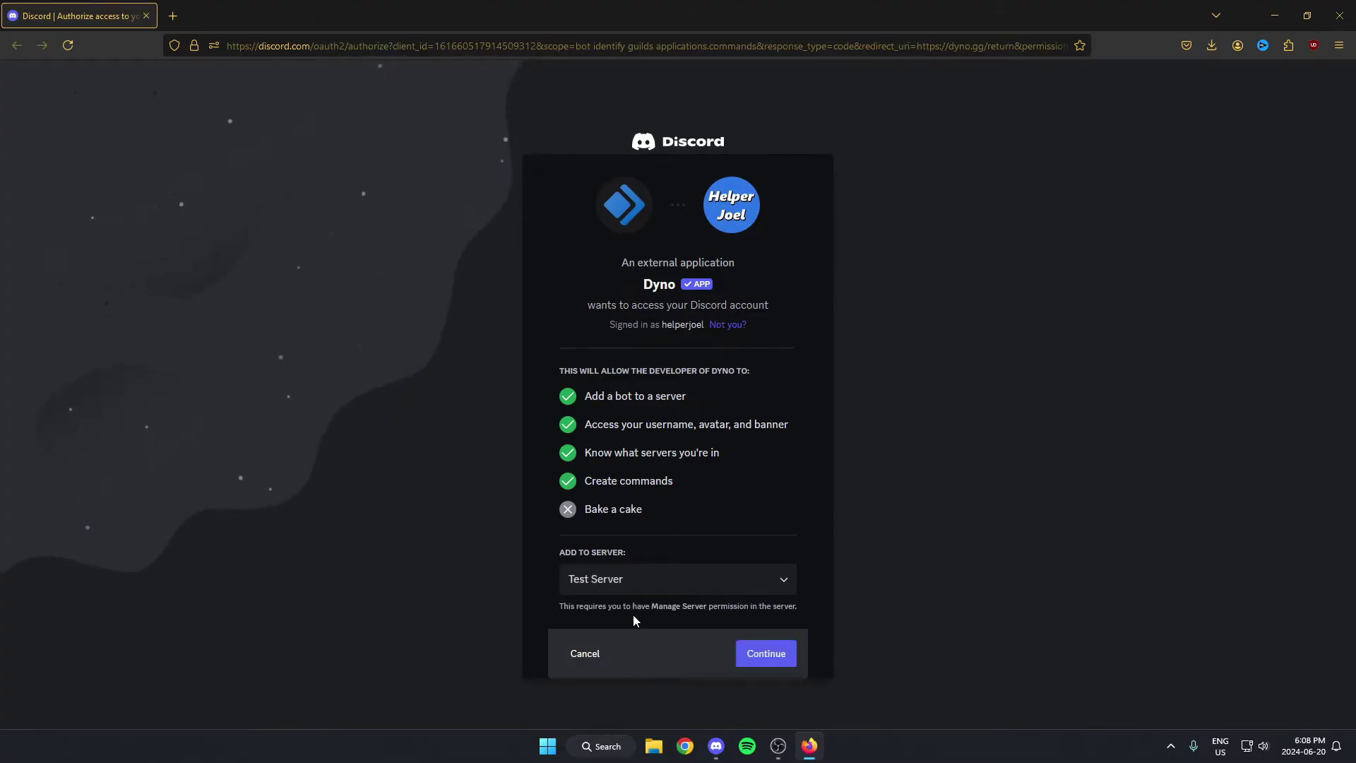
pyautogui.click(768, 659)
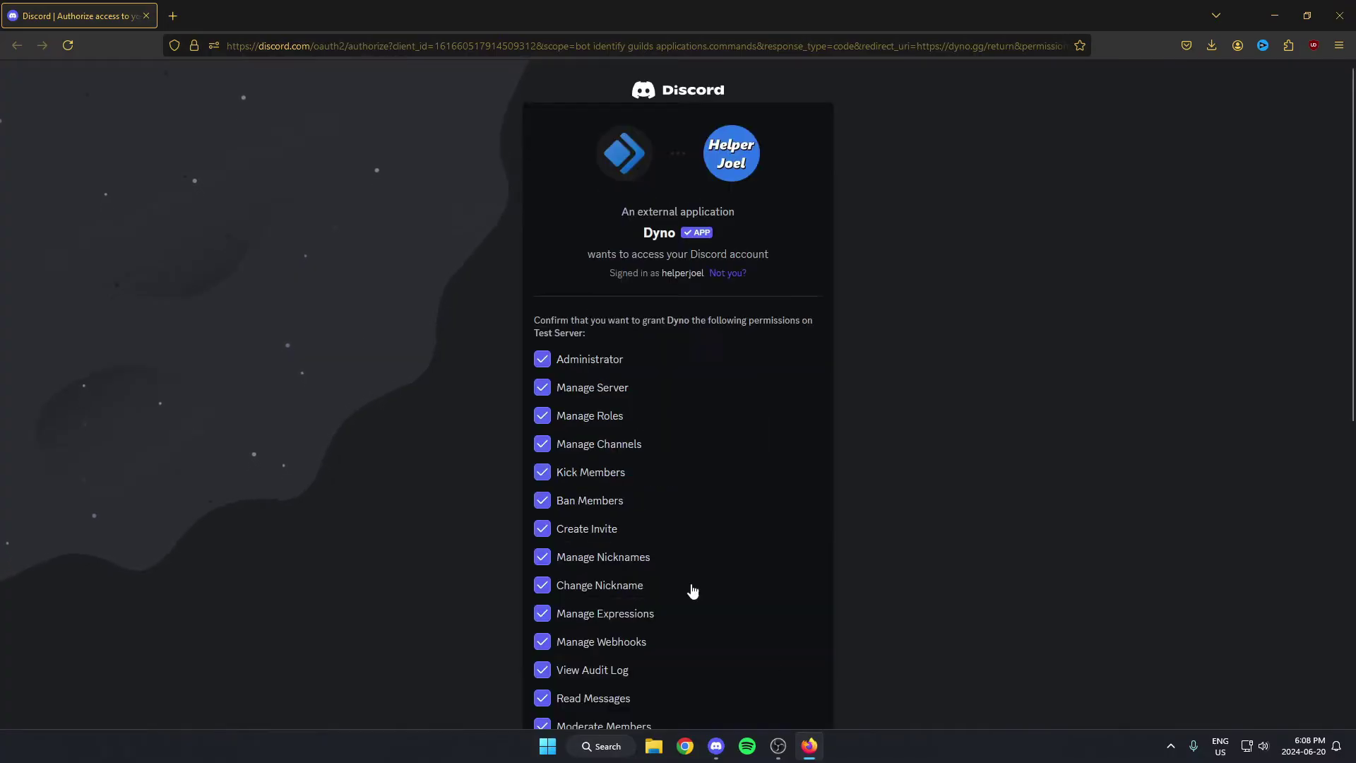
pyautogui.scroll(-7, 692, 591)
pyautogui.click(784, 703)
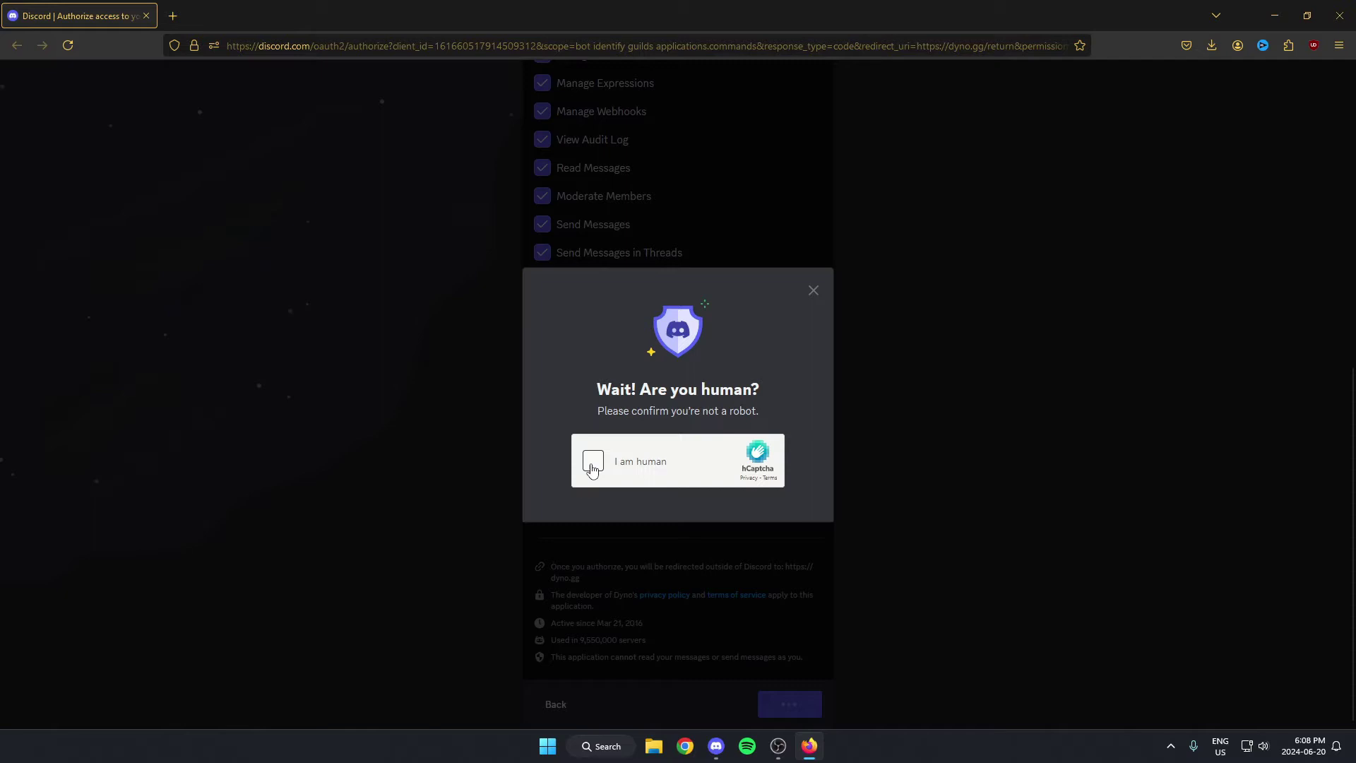
pyautogui.click(592, 462)
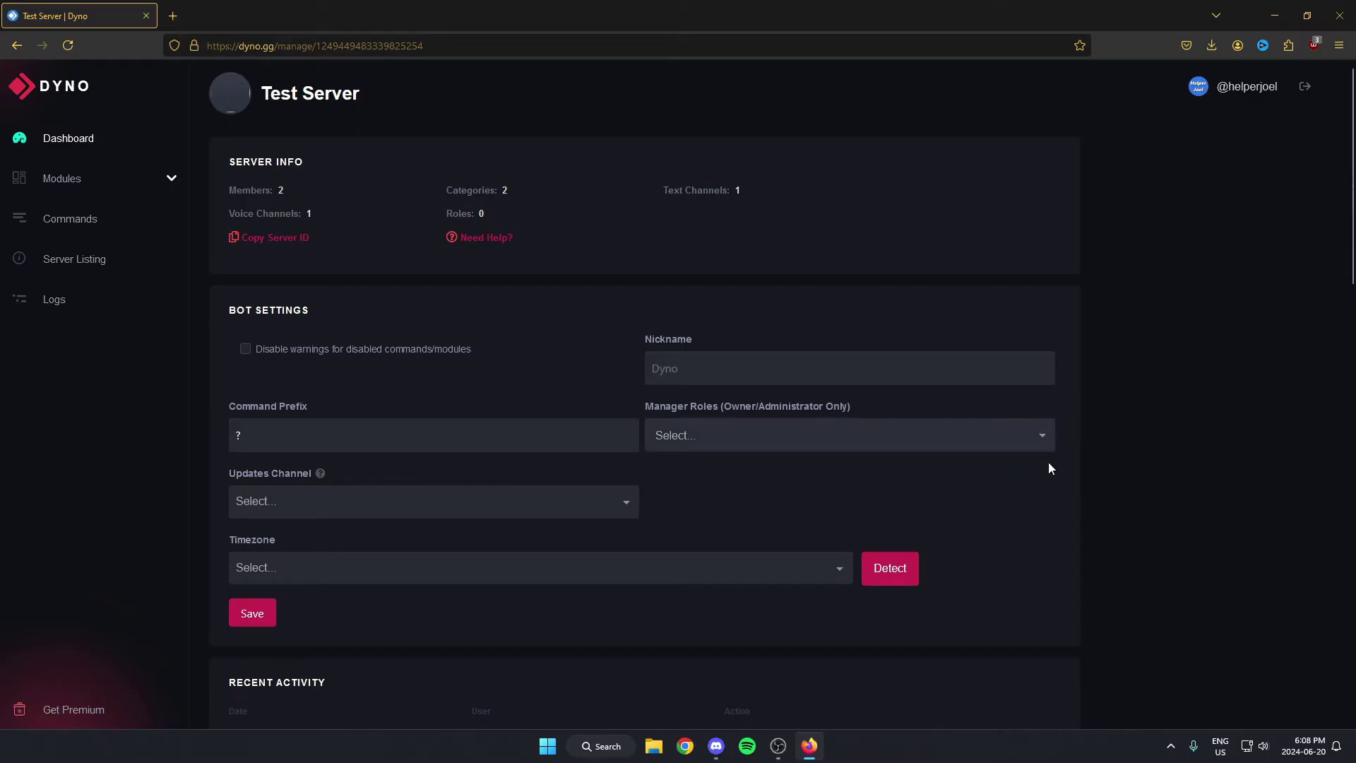
# - Return to the Discord app, leave the App Directory and view Dyno's full profile in Test Server
pyautogui.click(716, 746)
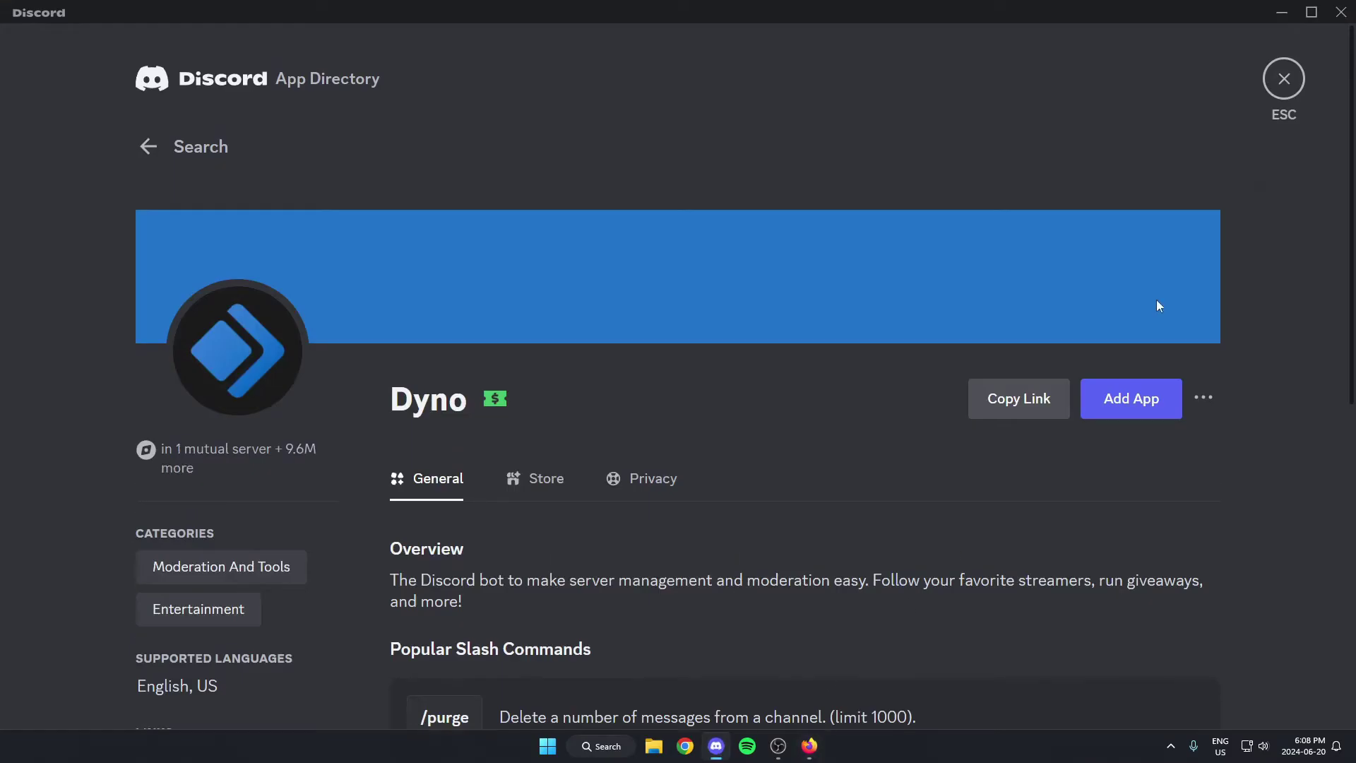
pyautogui.click(1294, 81)
pyautogui.rightClick(1184, 142)
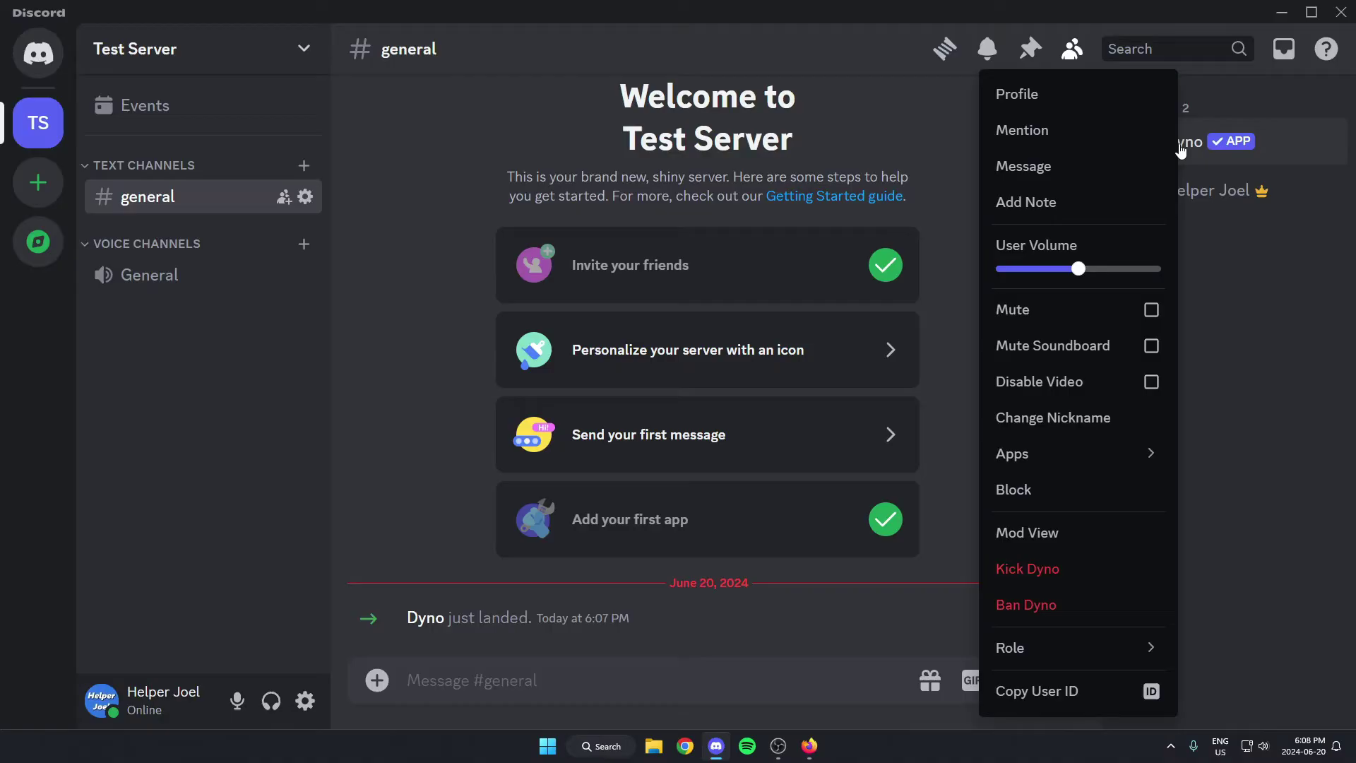
pyautogui.click(1130, 102)
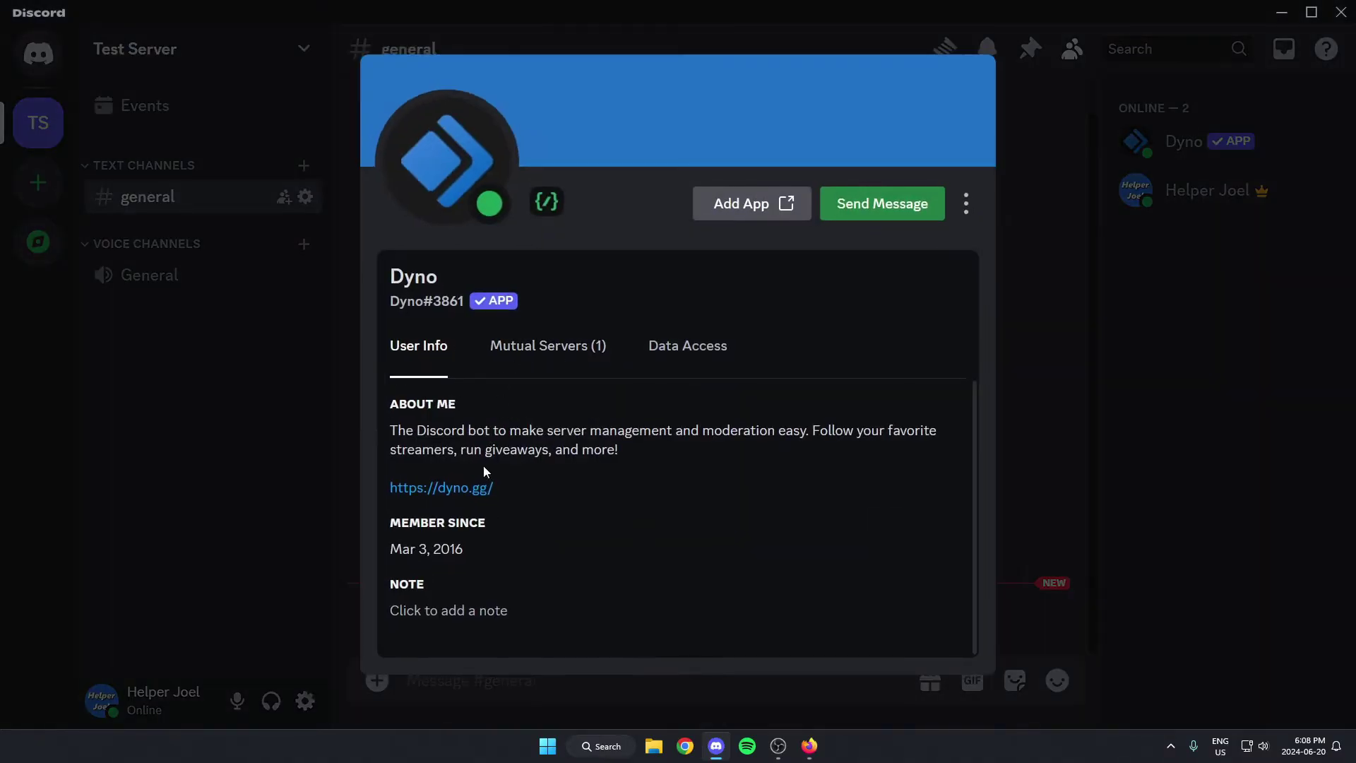
pyautogui.click(1025, 465)
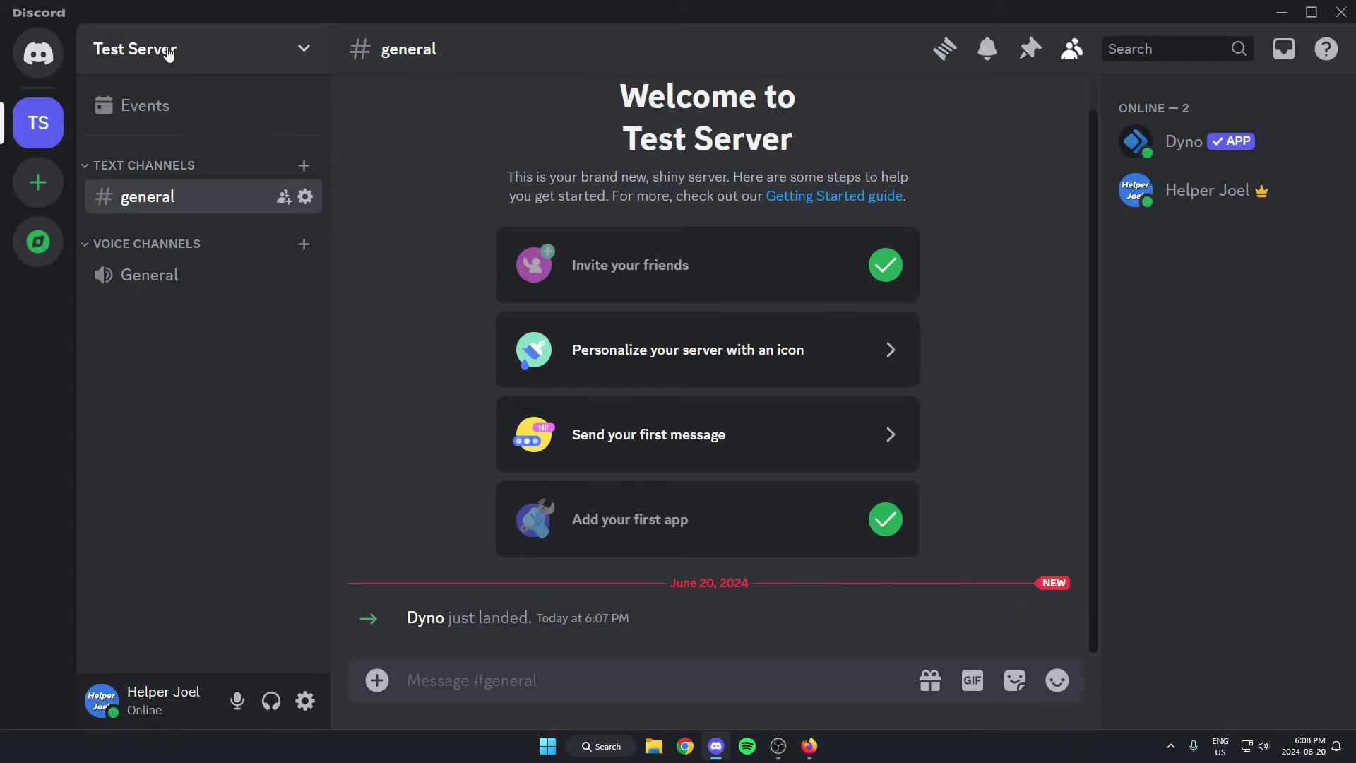
# - Create a new role in Test Server's role settings
pyautogui.click(132, 58)
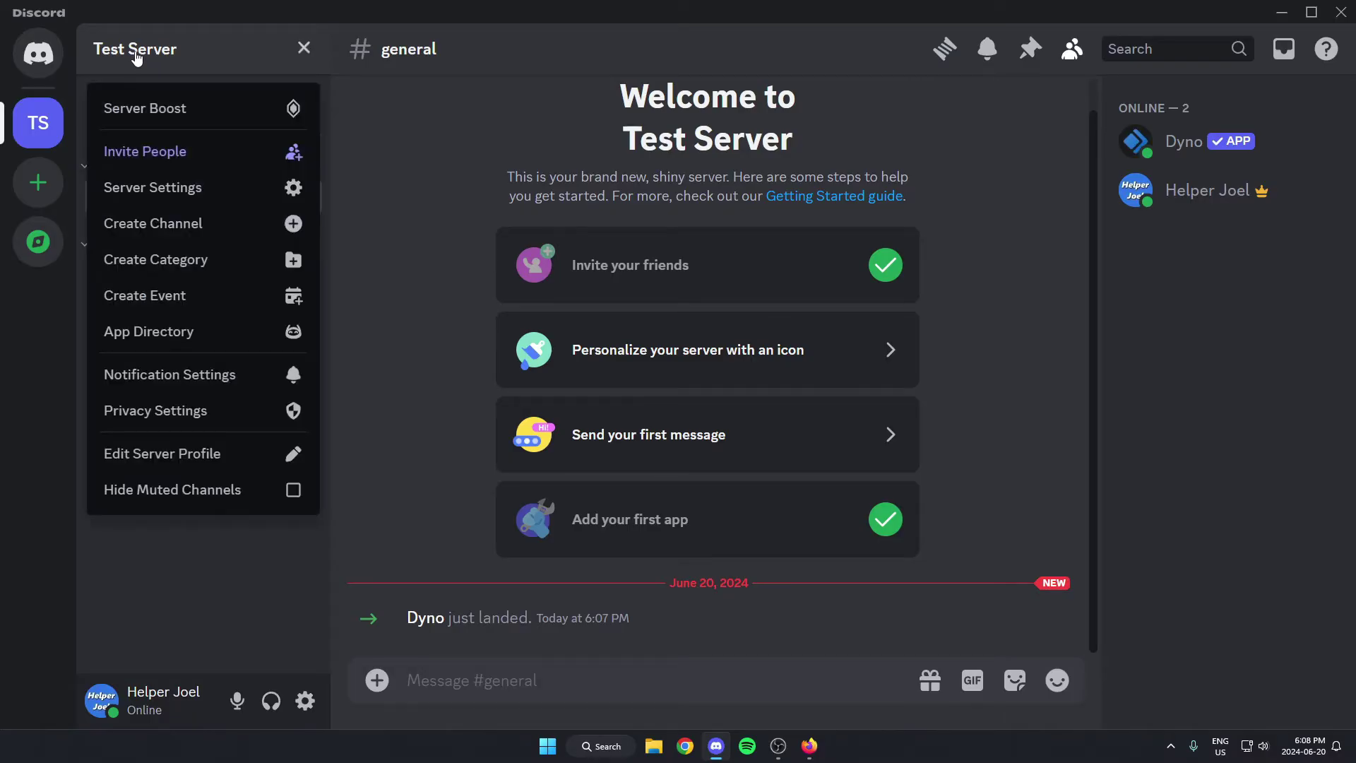
pyautogui.click(219, 192)
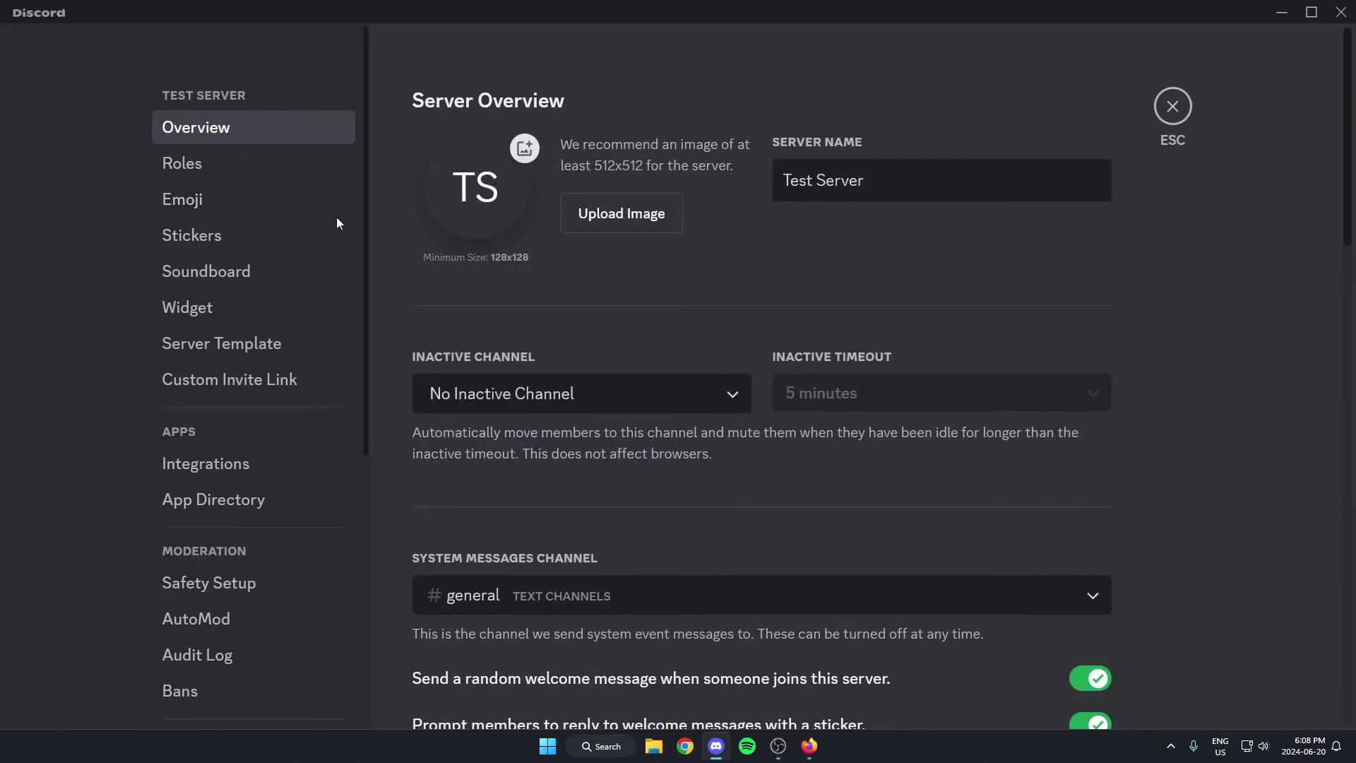
pyautogui.click(252, 165)
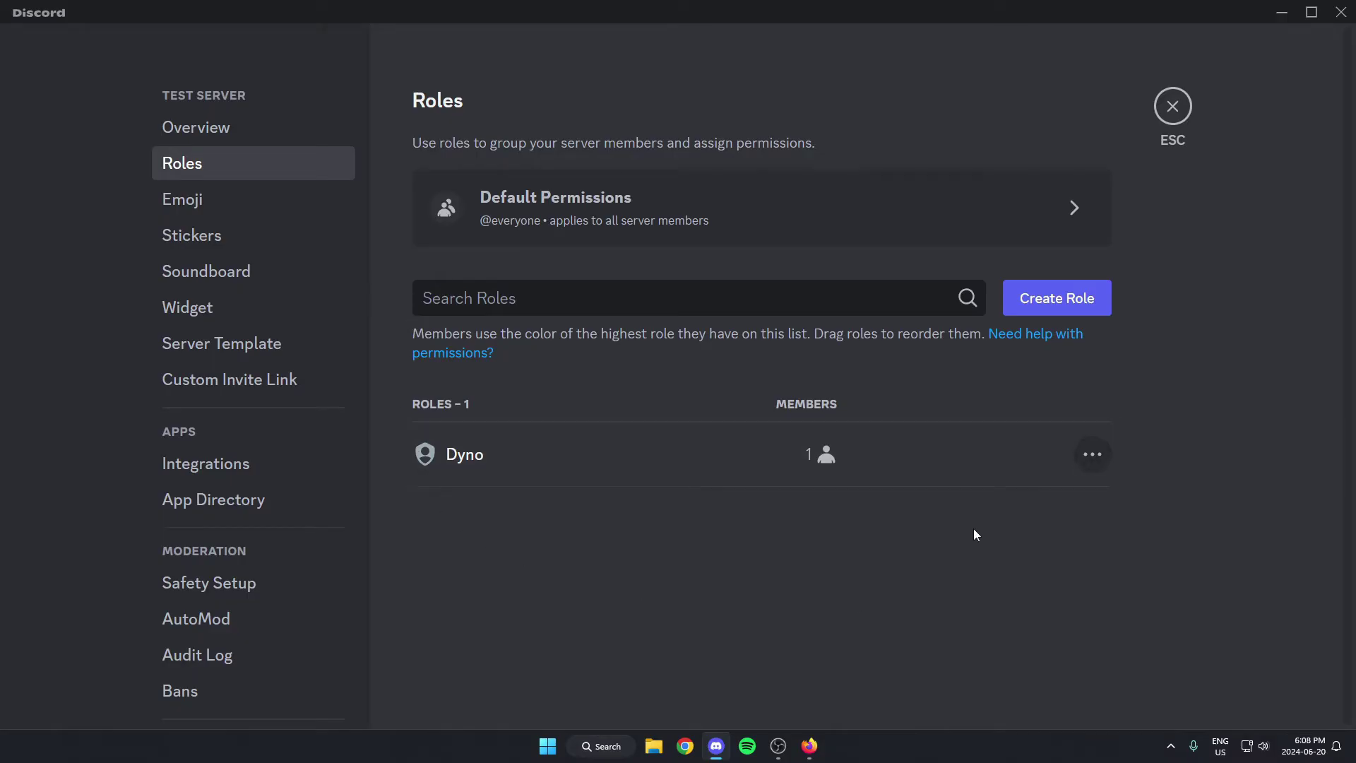
pyautogui.click(1066, 305)
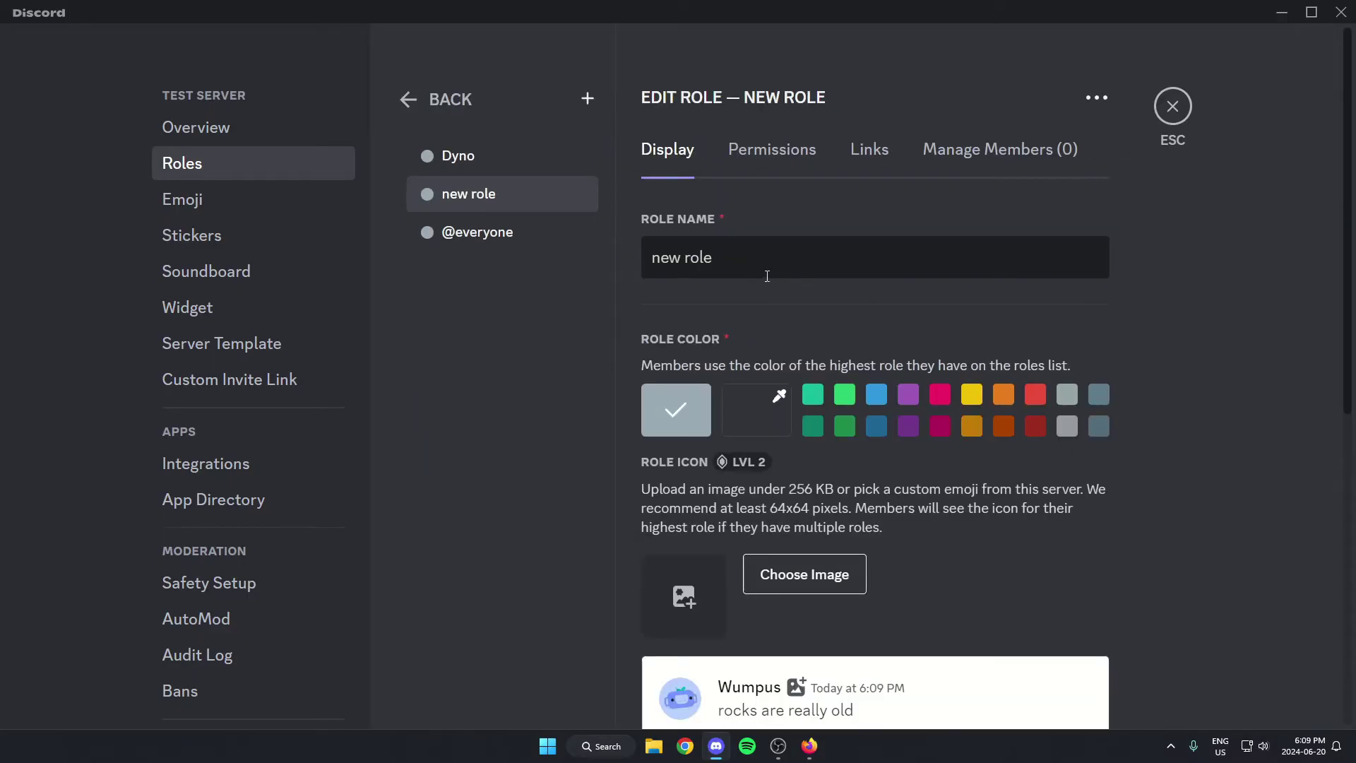
# - Name the new role "reaction role test", save the changes and leave the server settings
pyautogui.moveTo(755, 272); pyautogui.dragTo(577, 245)
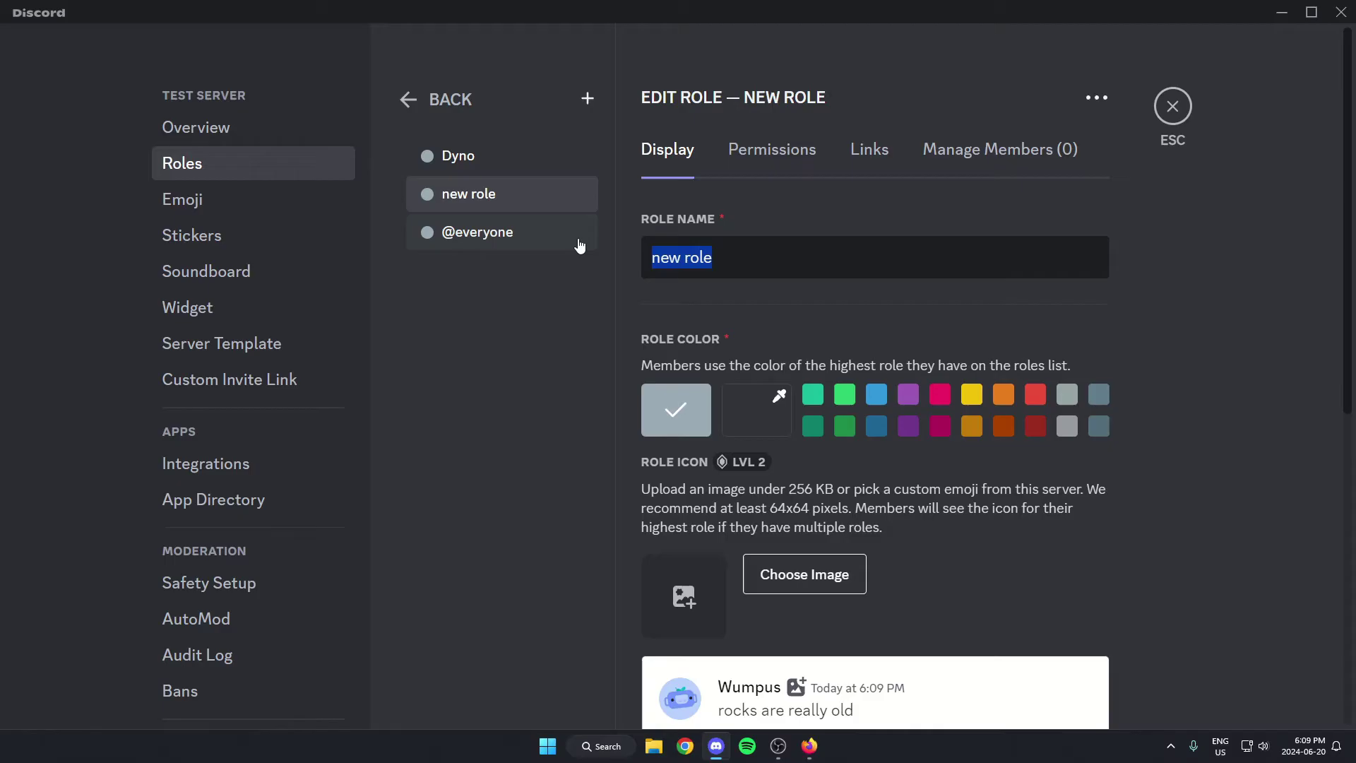
pyautogui.press('BackSpace')
pyautogui.write('reacti')
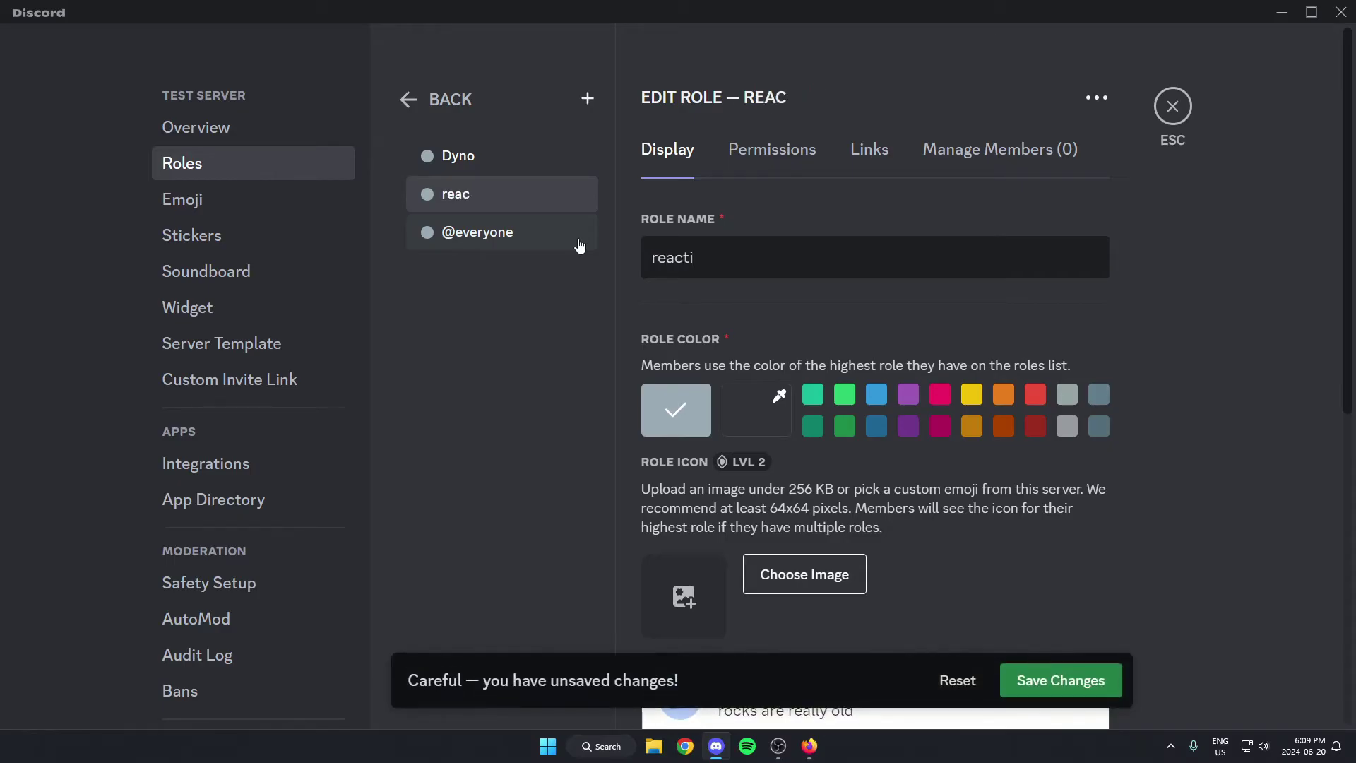
pyautogui.write('on role test')
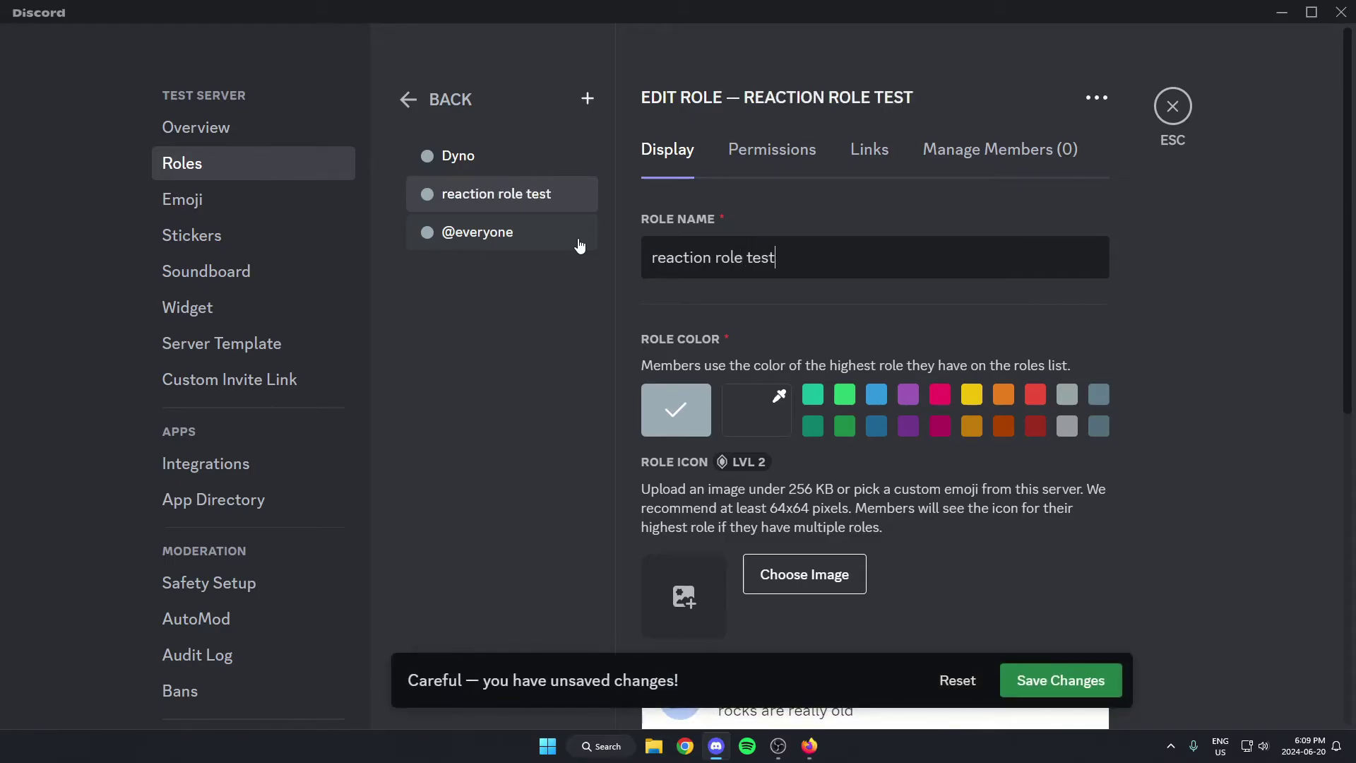
pyautogui.click(1088, 683)
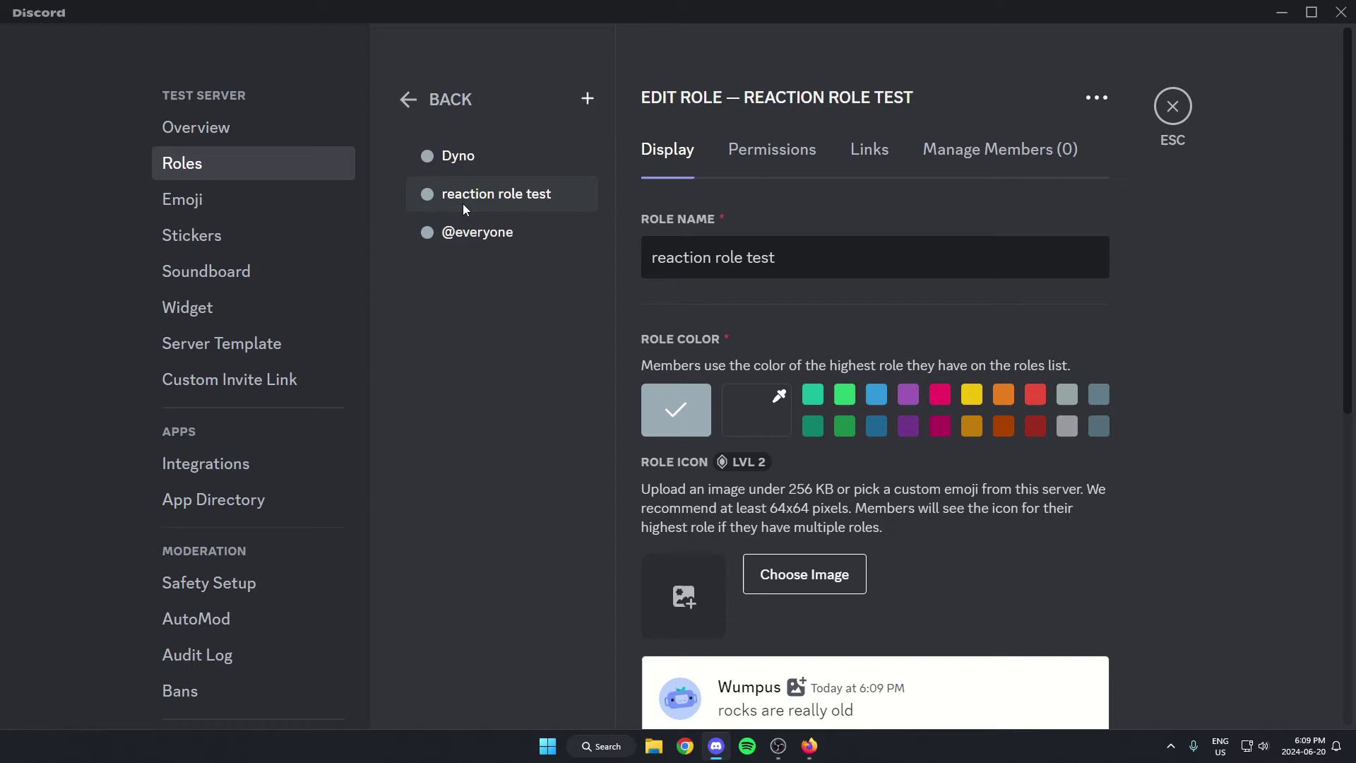
pyautogui.moveTo(521, 157)
pyautogui.mouseDown()
pyautogui.moveTo(514, 199)
pyautogui.moveTo(519, 159)
pyautogui.mouseUp()
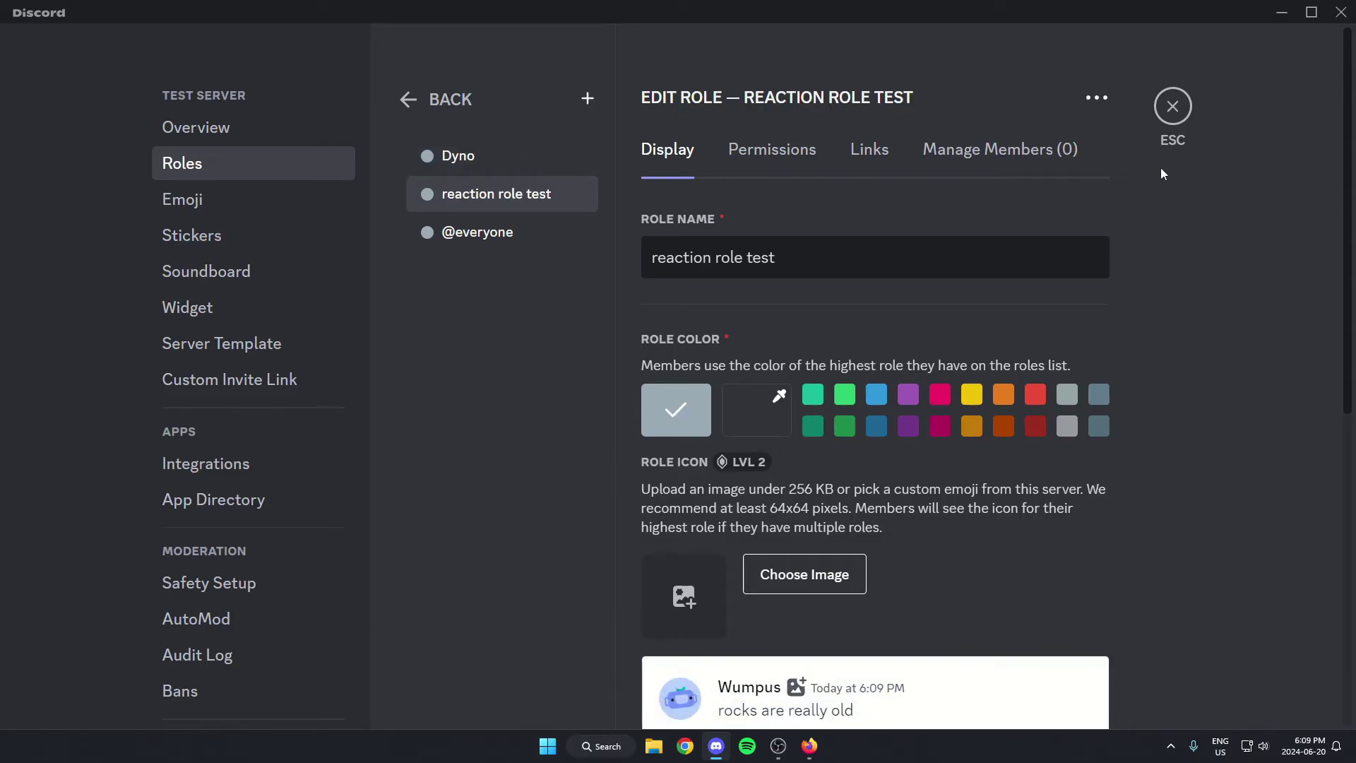
pyautogui.click(1172, 107)
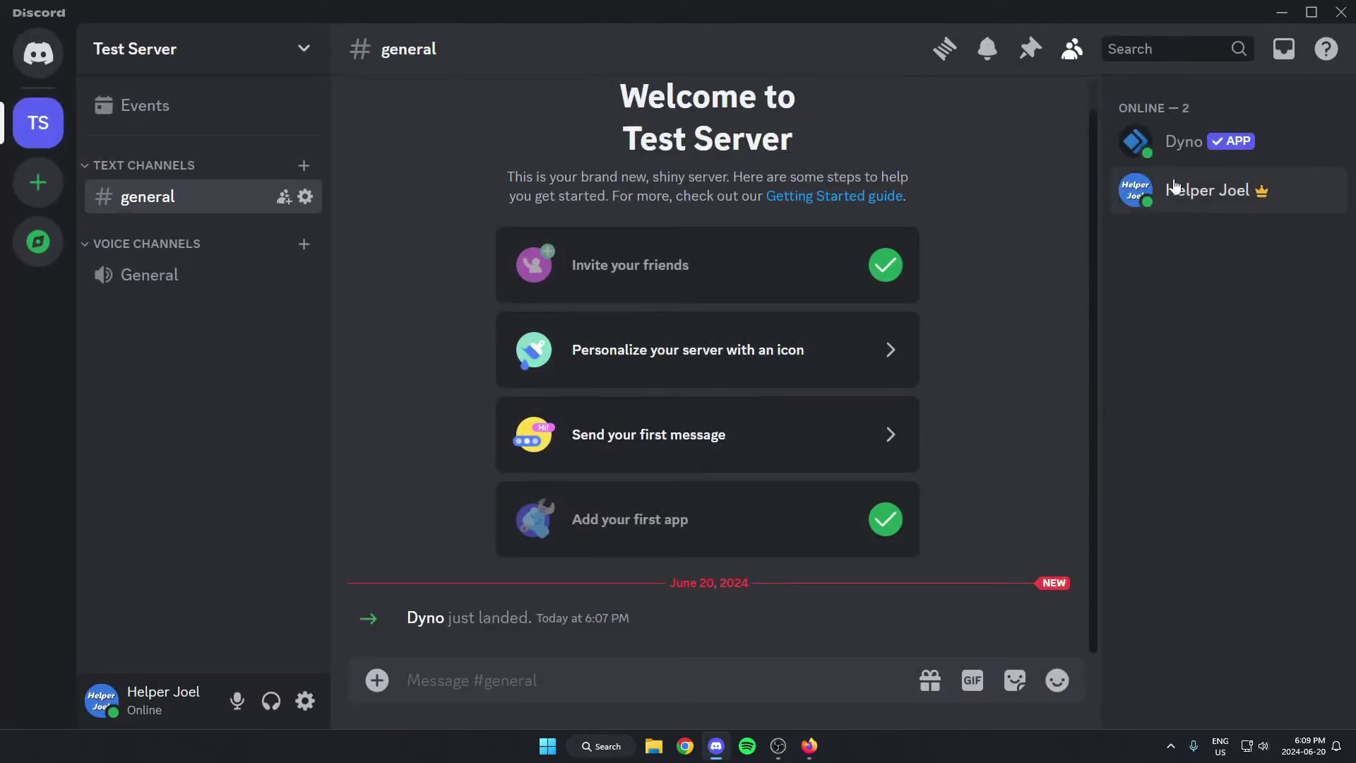
pyautogui.rightClick(1184, 141)
pyautogui.click(1093, 97)
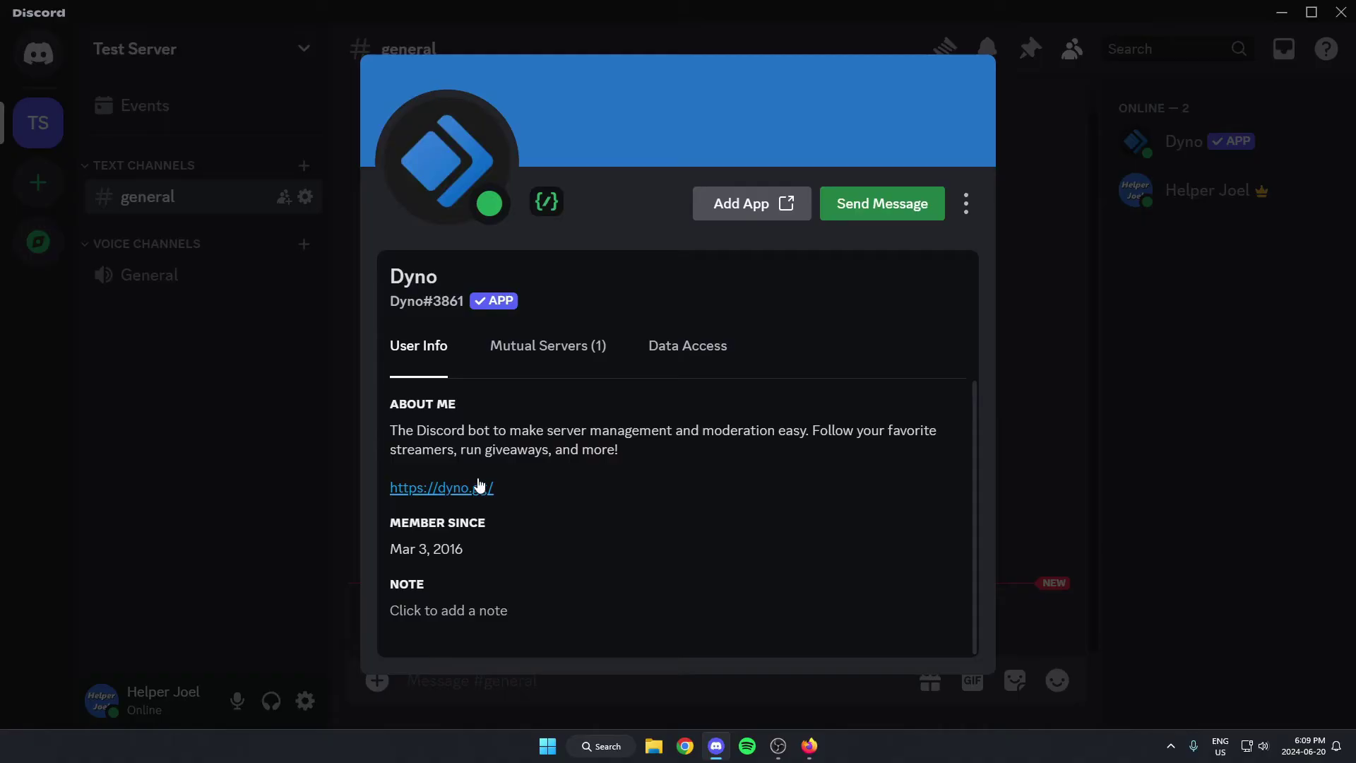
pyautogui.click(448, 489)
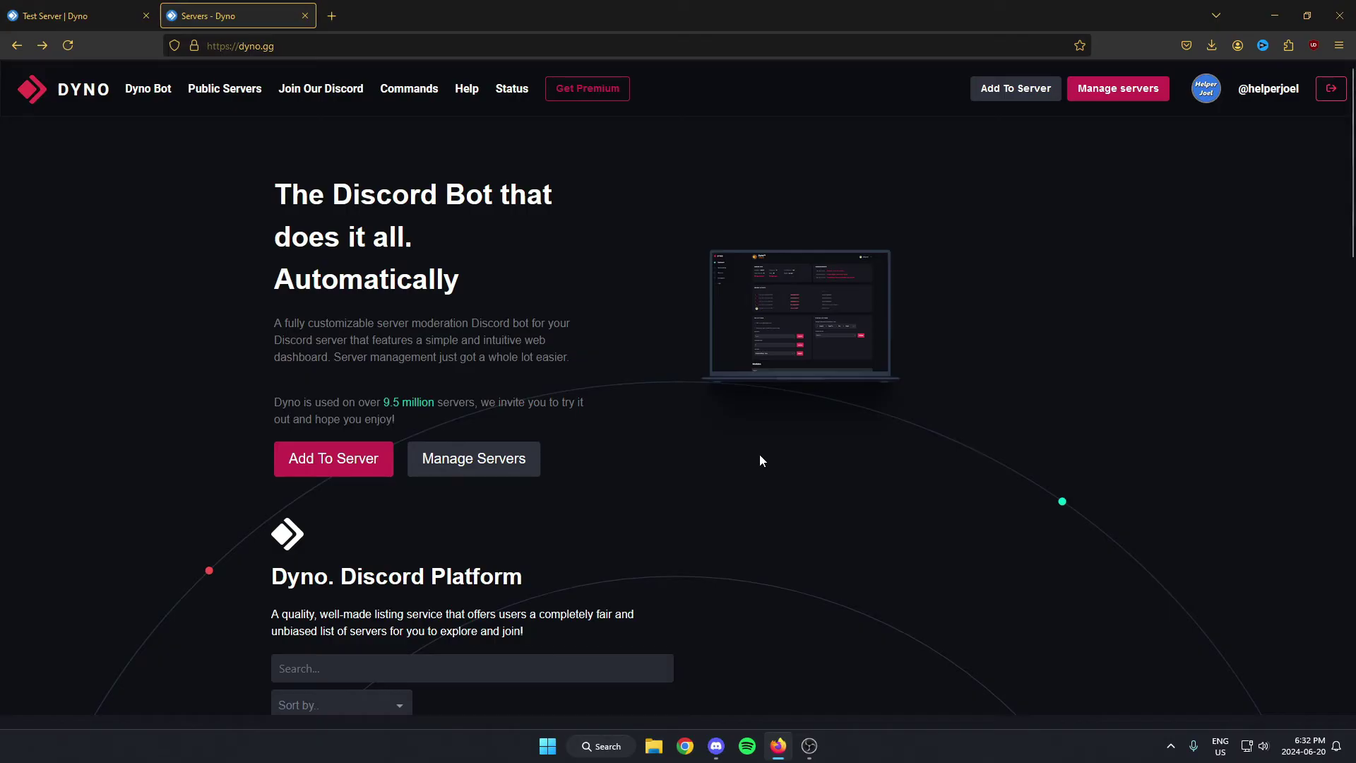
pyautogui.click(1099, 106)
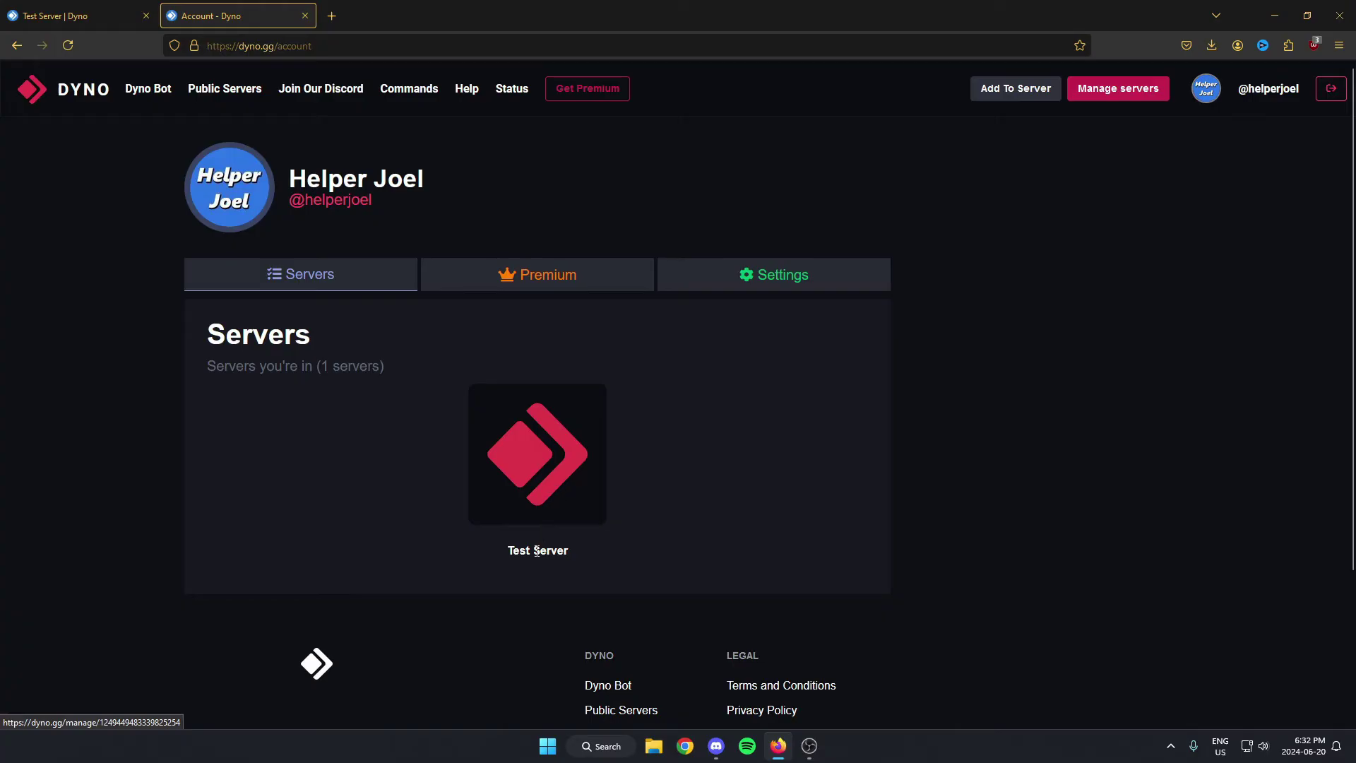
pyautogui.click(546, 464)
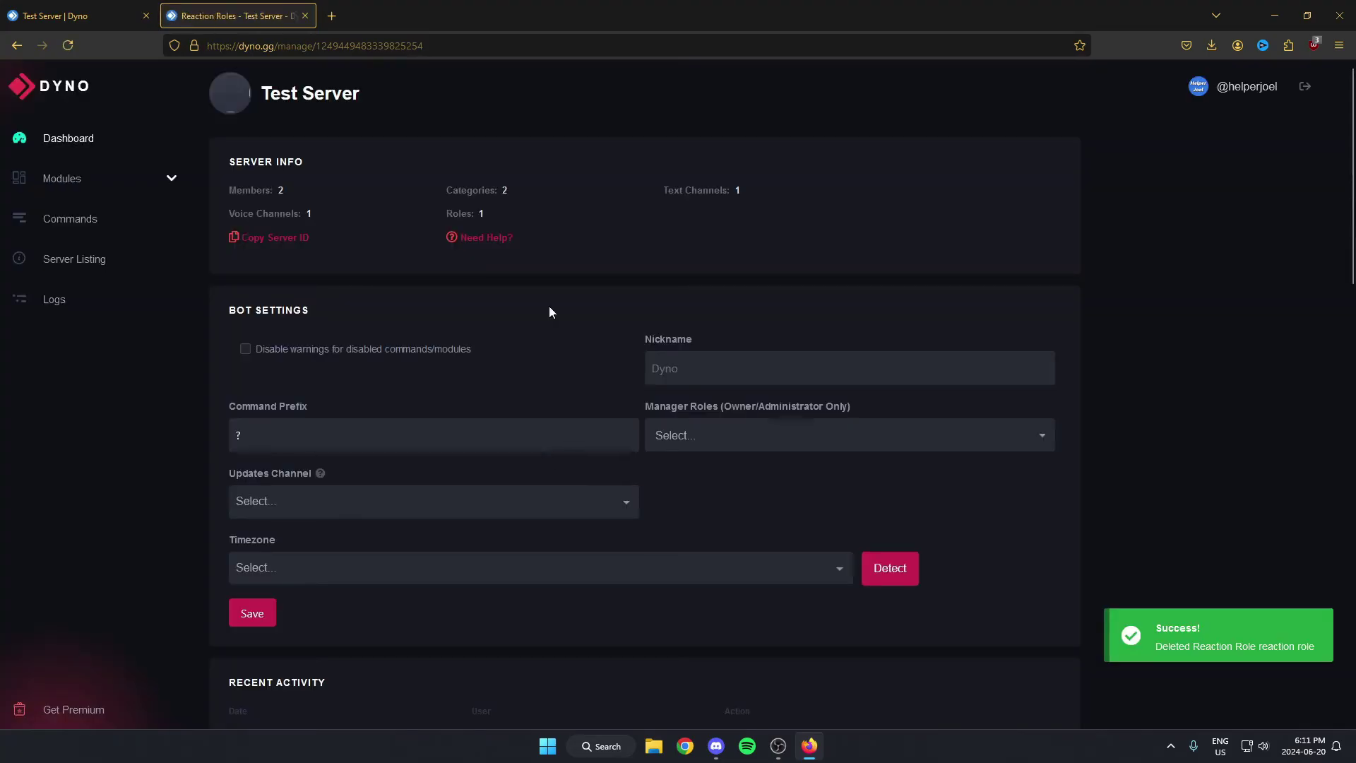
pyautogui.click(71, 190)
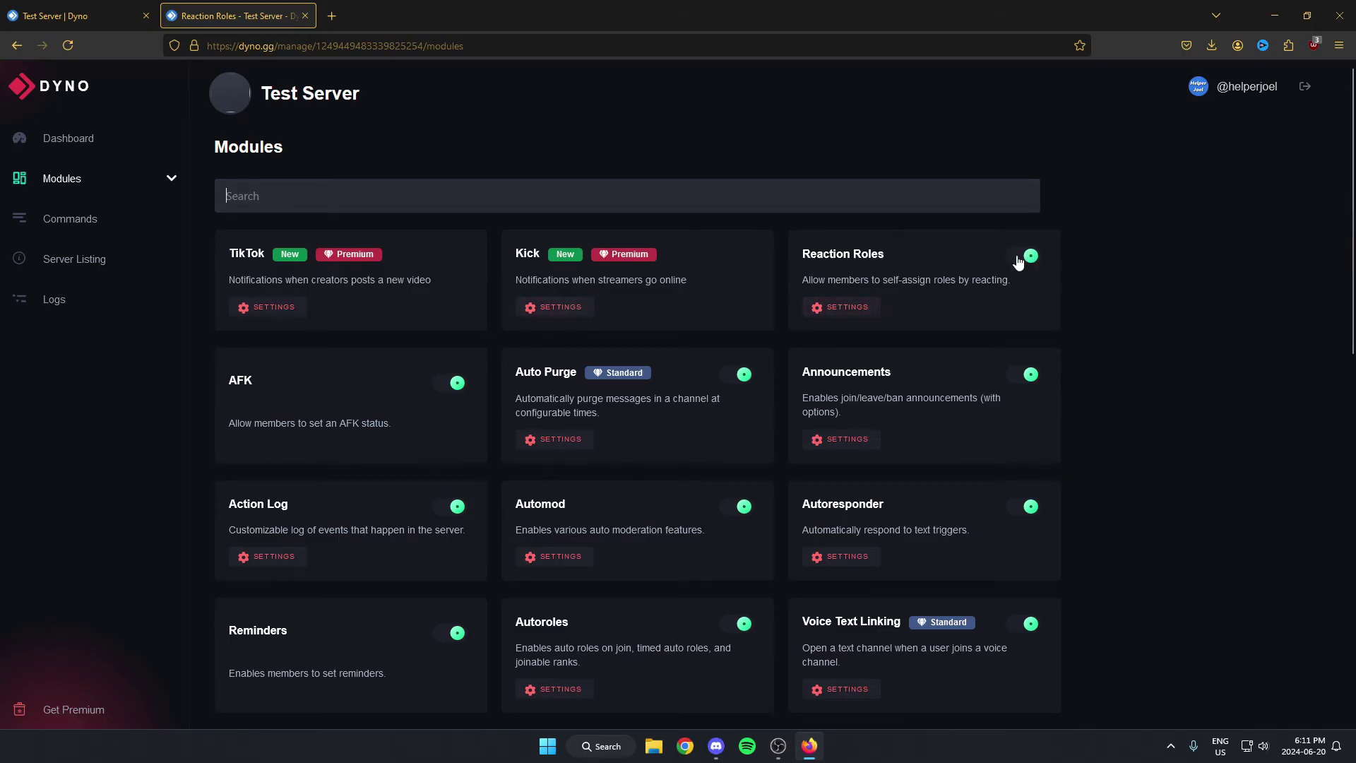
pyautogui.click(852, 309)
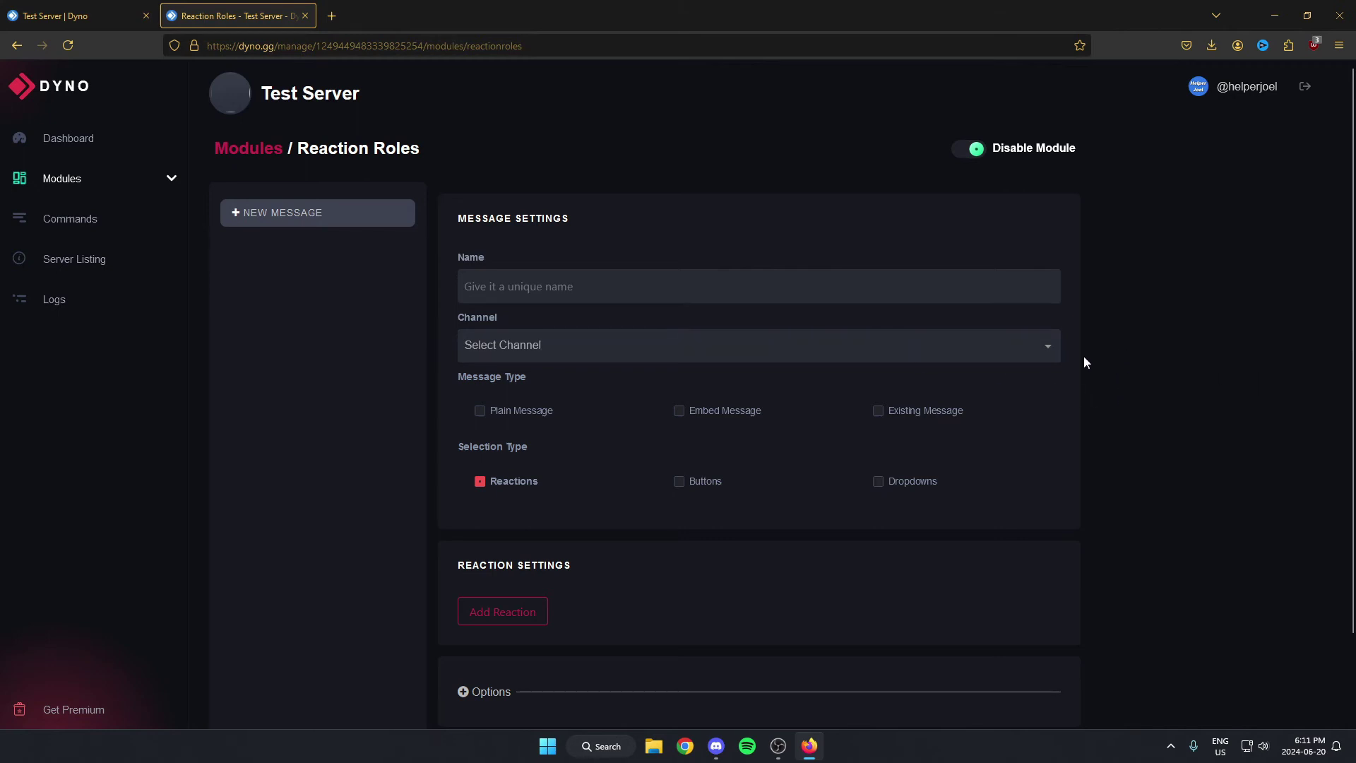
# - Name the new reaction role message "reaction role" and assign it to the general channel
pyautogui.click(617, 288)
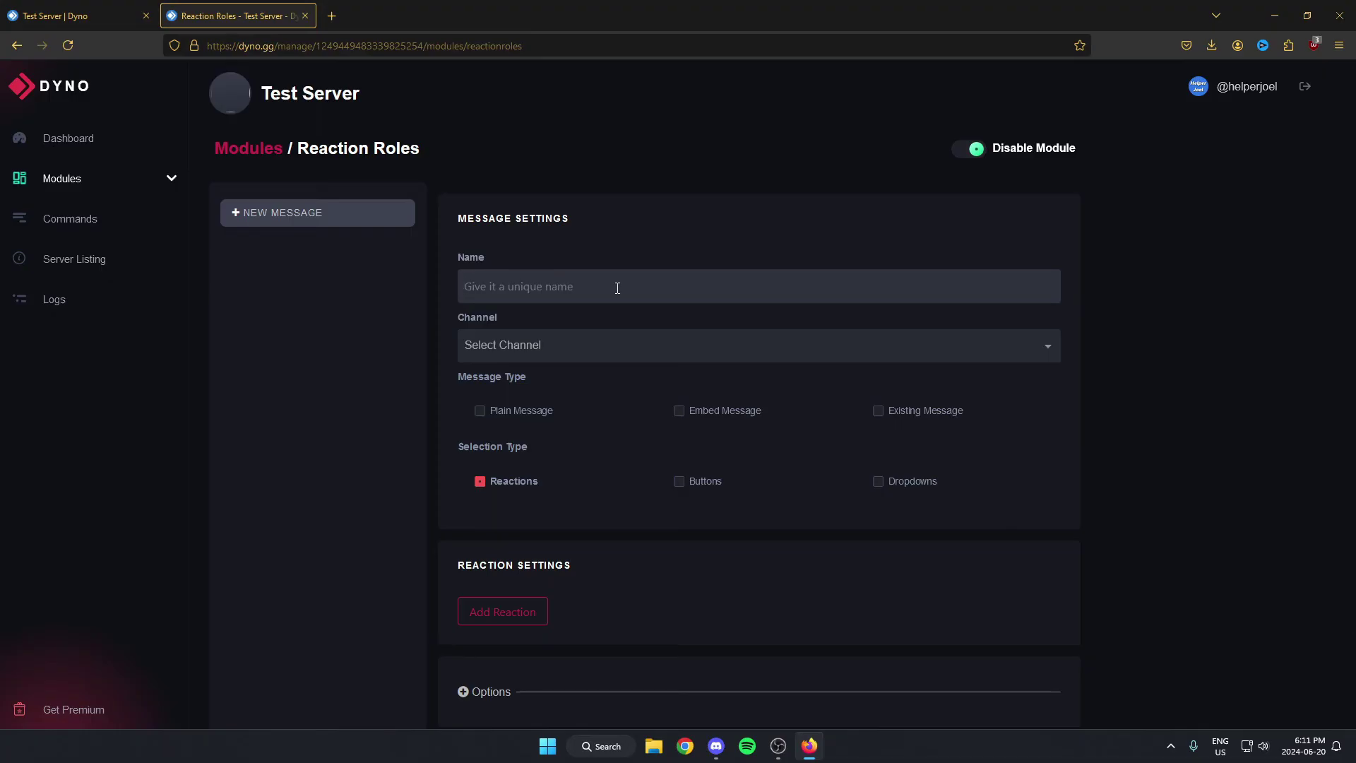
pyautogui.click(617, 288)
pyautogui.write('reaction role')
pyautogui.scroll(-3, 1041, 350)
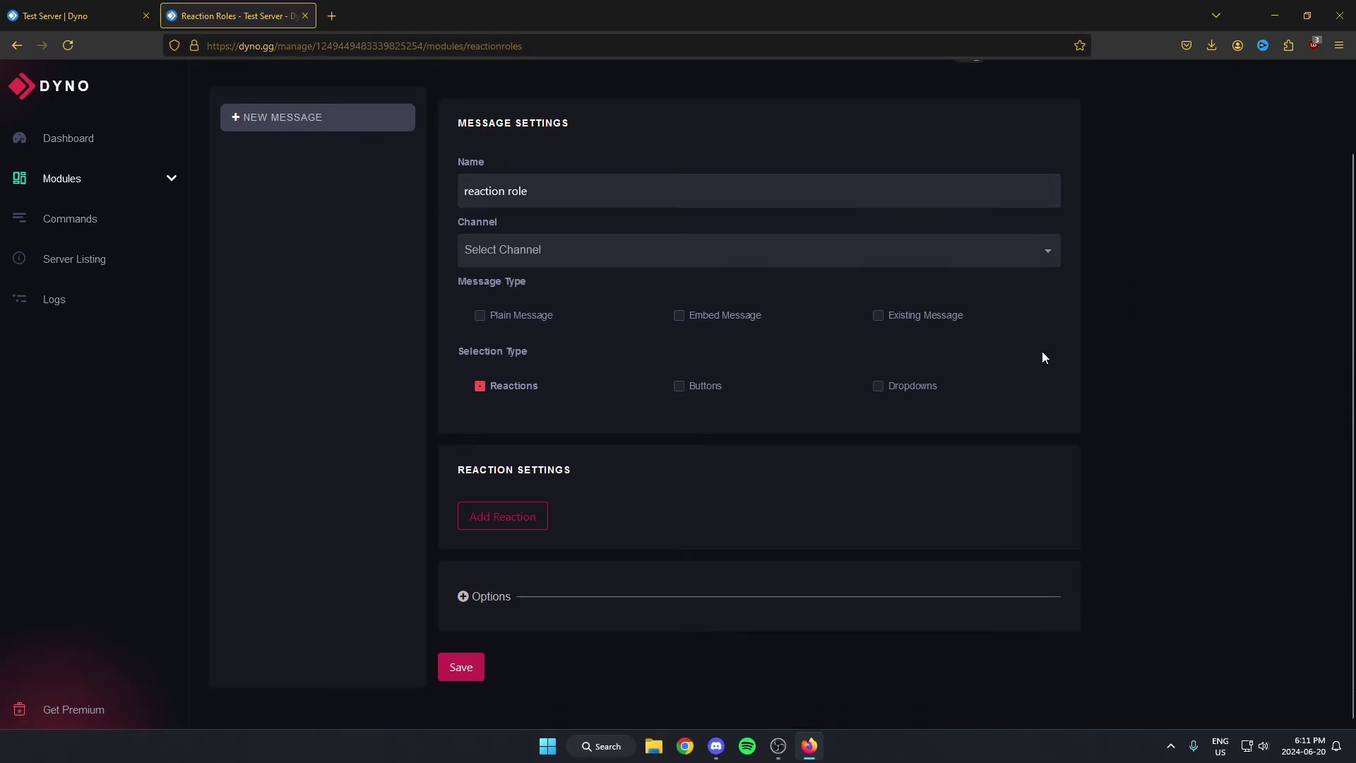
pyautogui.click(549, 251)
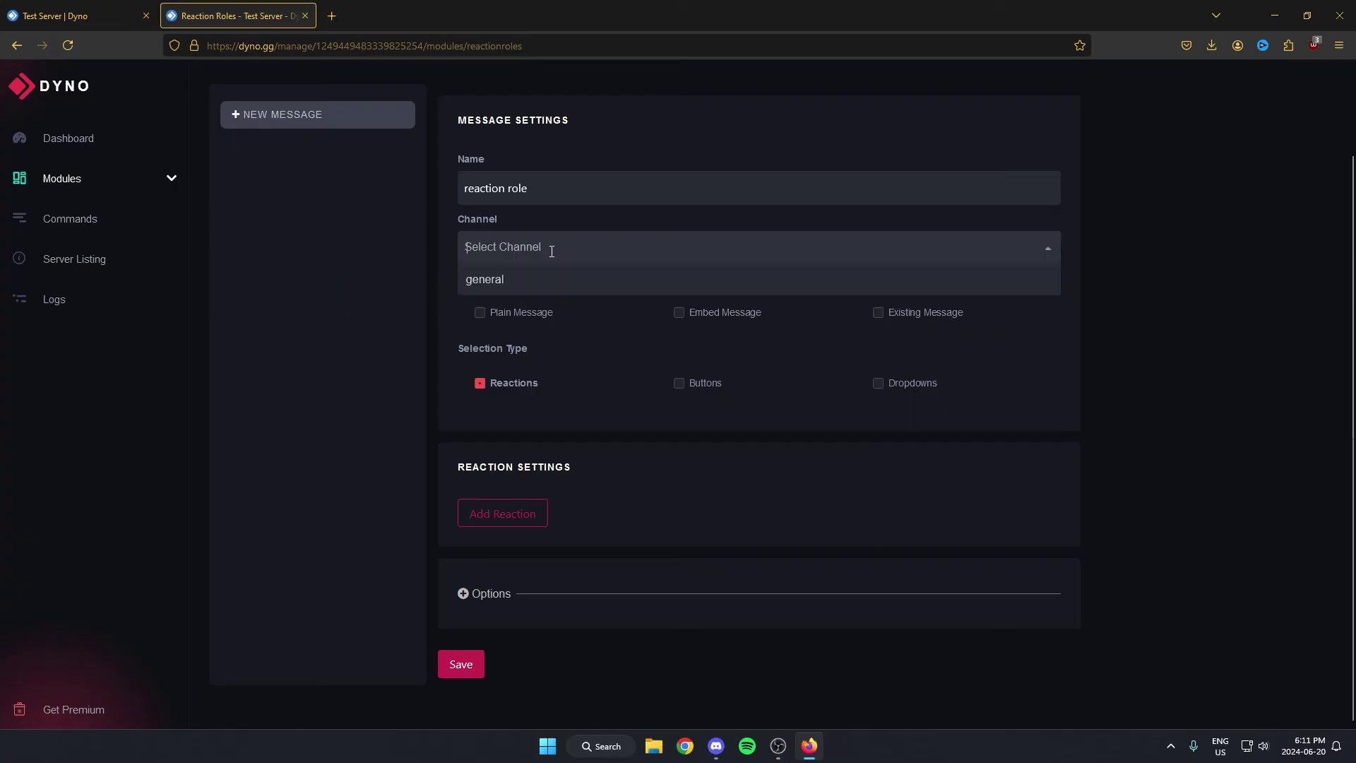
pyautogui.click(532, 282)
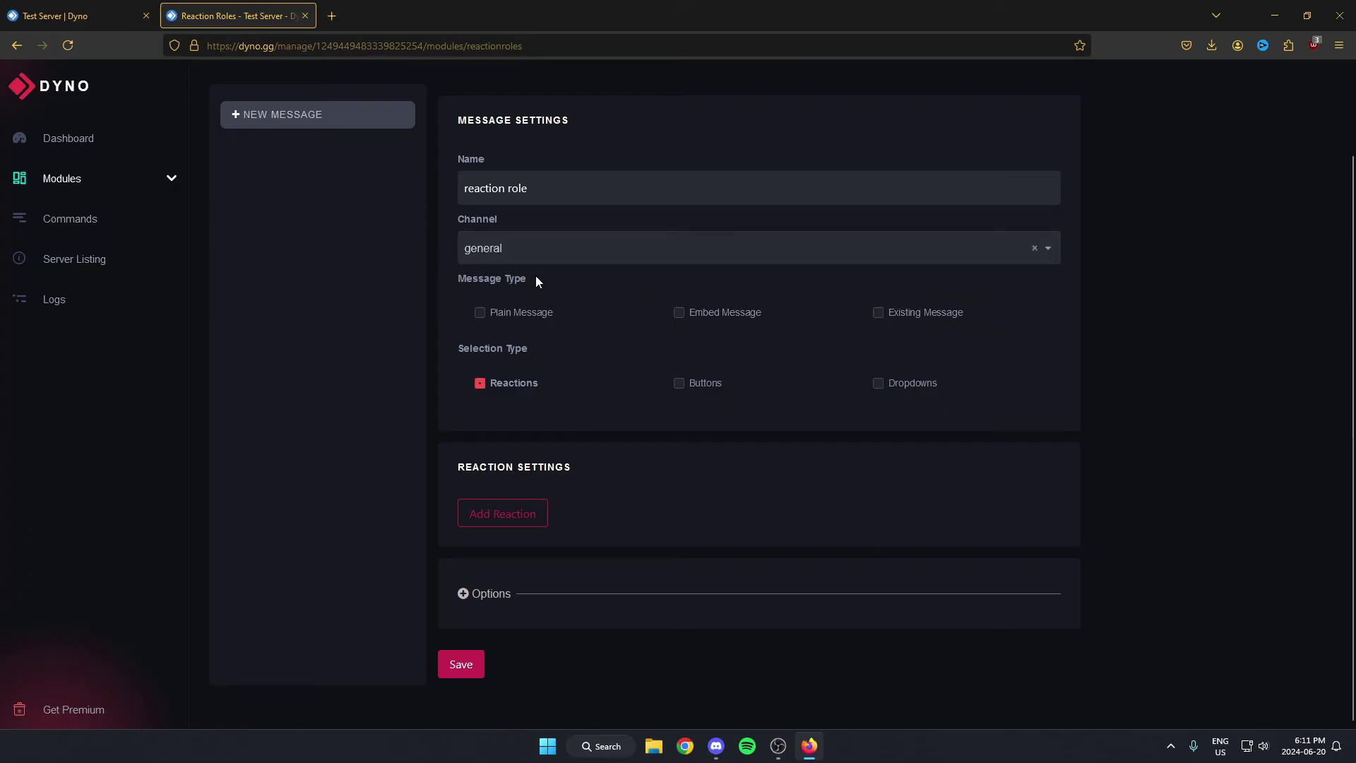
# - Set the message type to Plain Message and enter "React for role" as its text
pyautogui.click(480, 314)
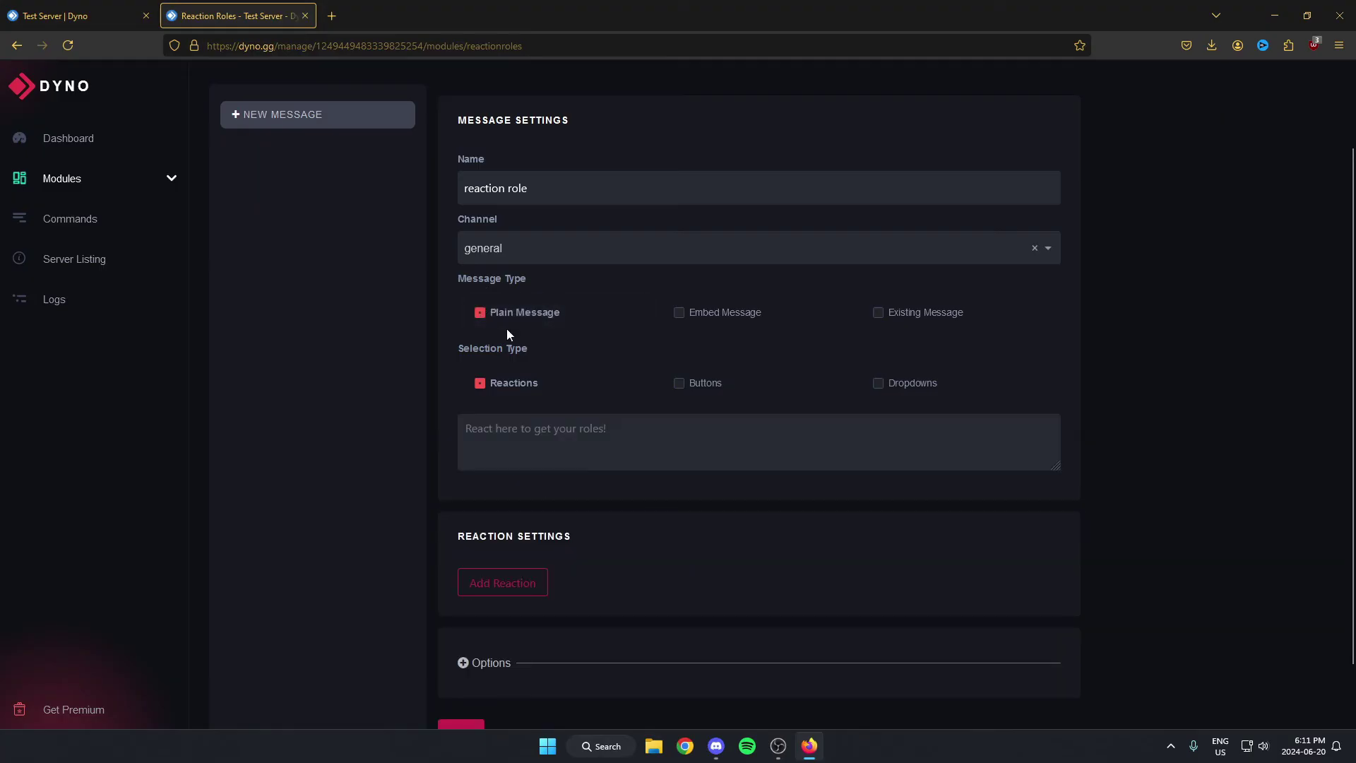
pyautogui.scroll(-2, 510, 332)
pyautogui.click(551, 369)
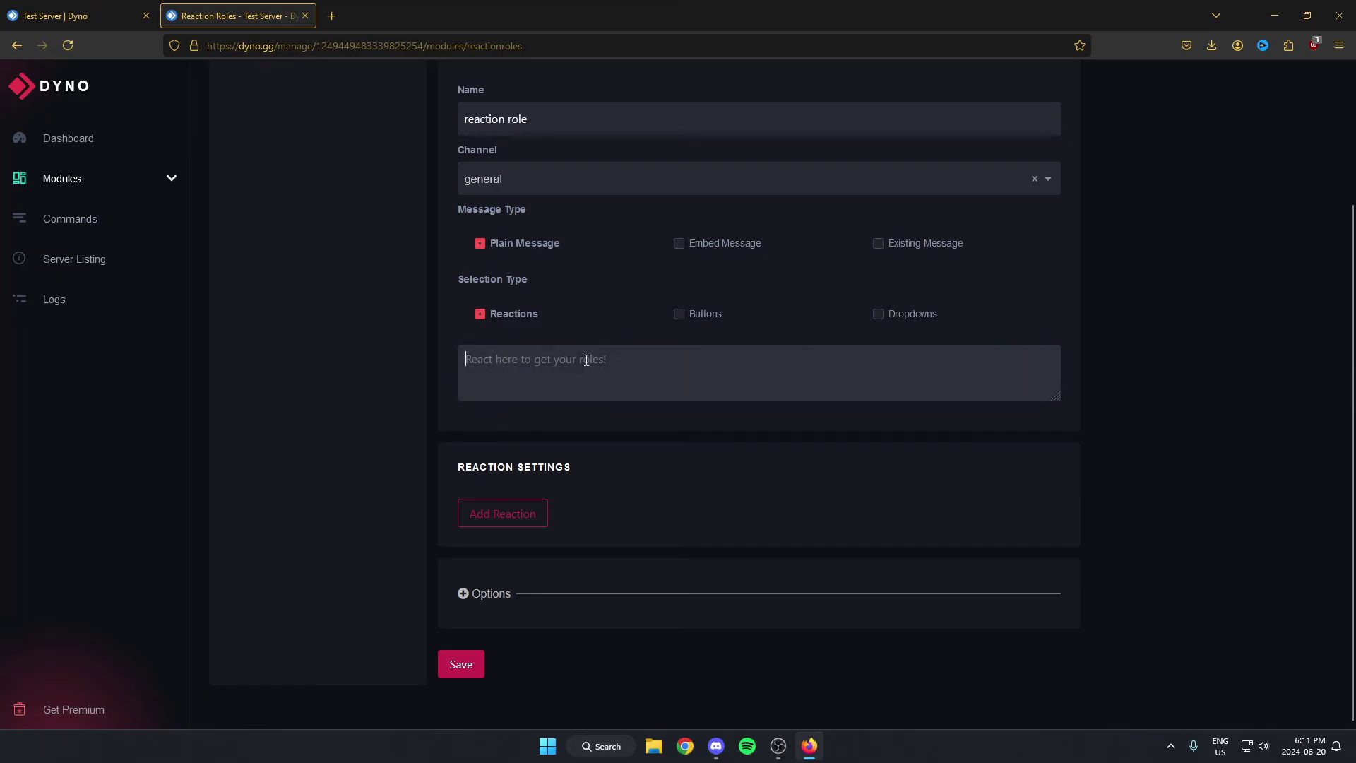
pyautogui.write('React for role')
# - Add a grinning-face reaction that grants the "reaction role test" role and save the reaction role message
pyautogui.click(501, 523)
pyautogui.scroll(-2, 518, 513)
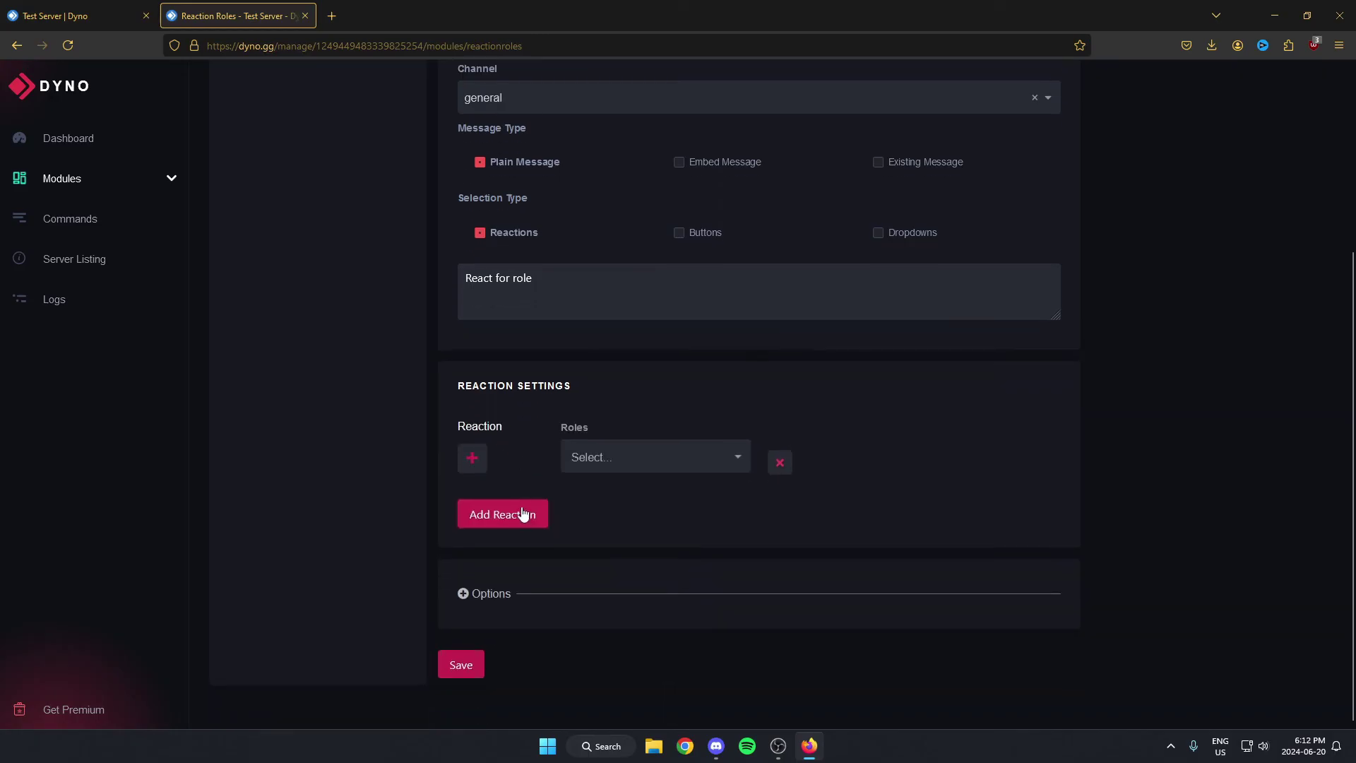
pyautogui.click(473, 466)
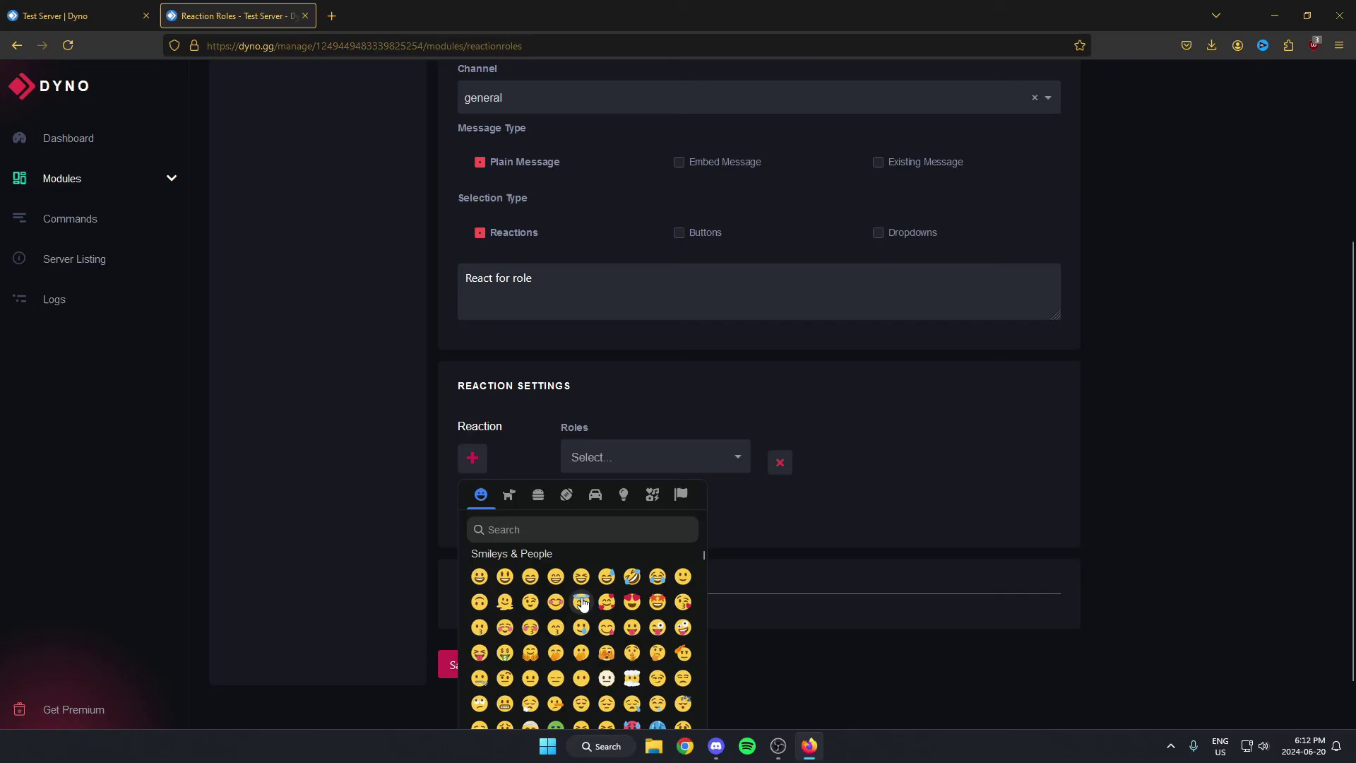
pyautogui.click(480, 577)
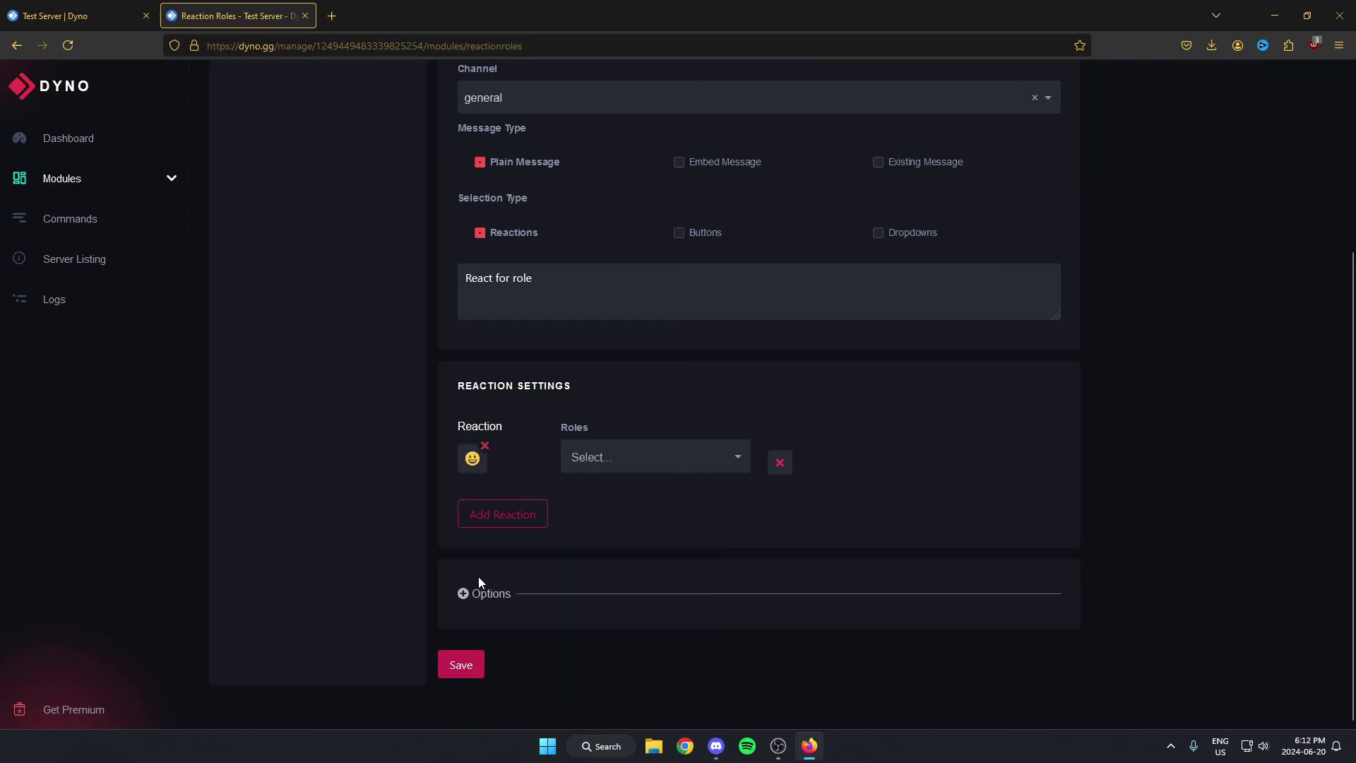
pyautogui.click(583, 456)
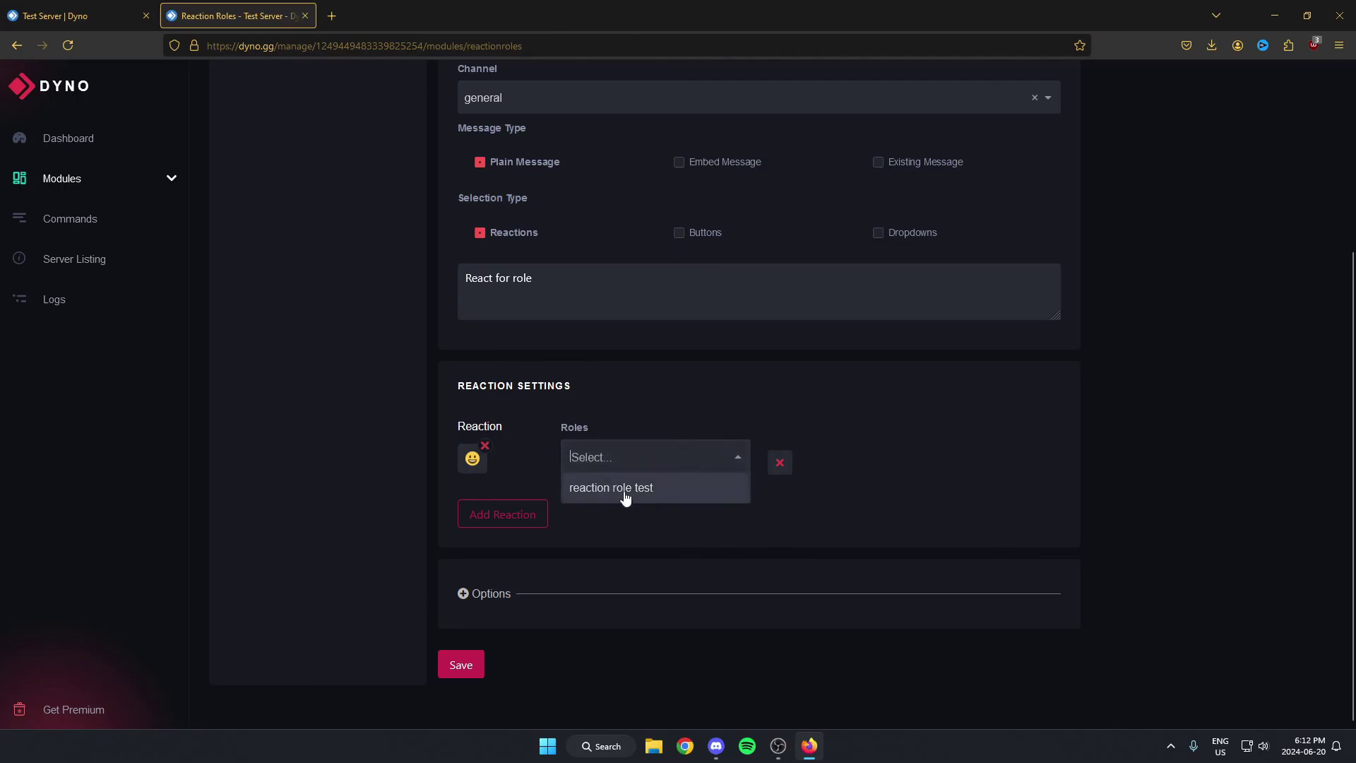
pyautogui.click(682, 494)
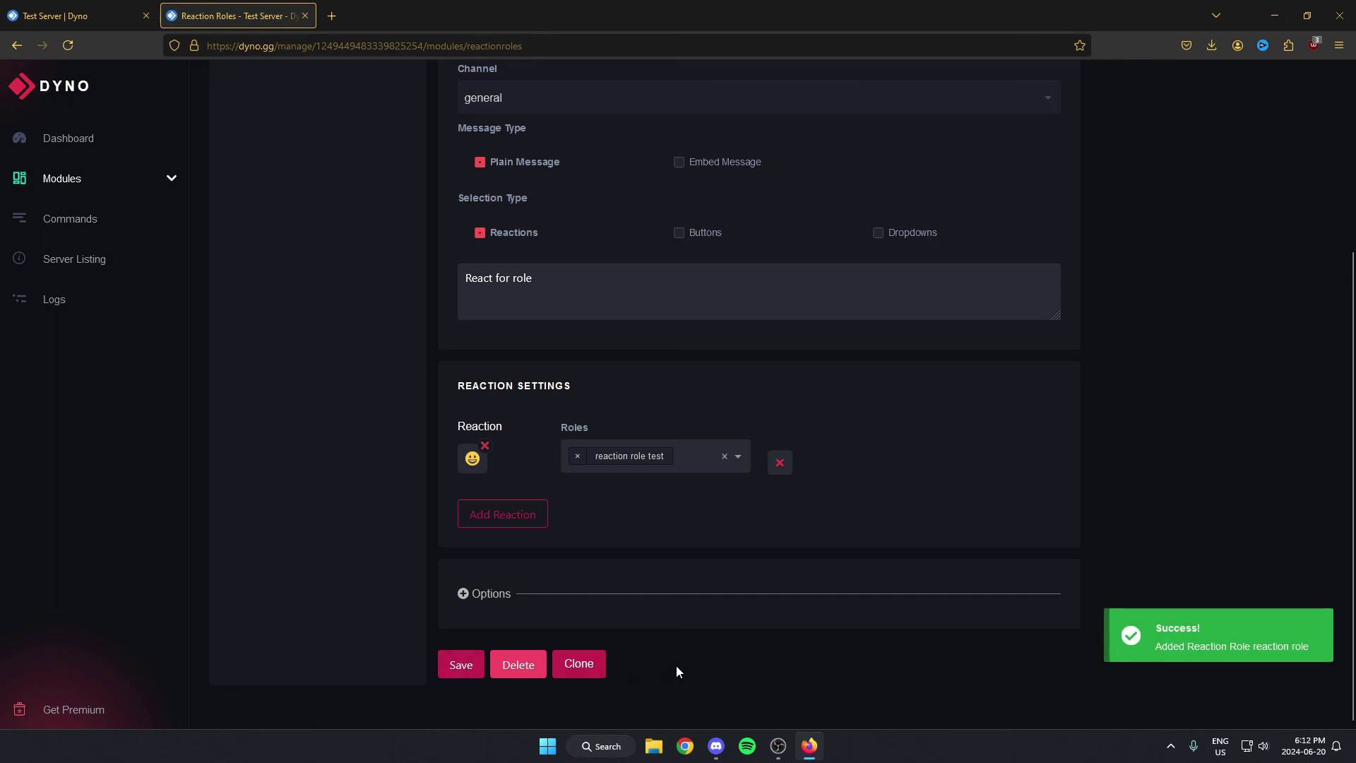
pyautogui.click(717, 751)
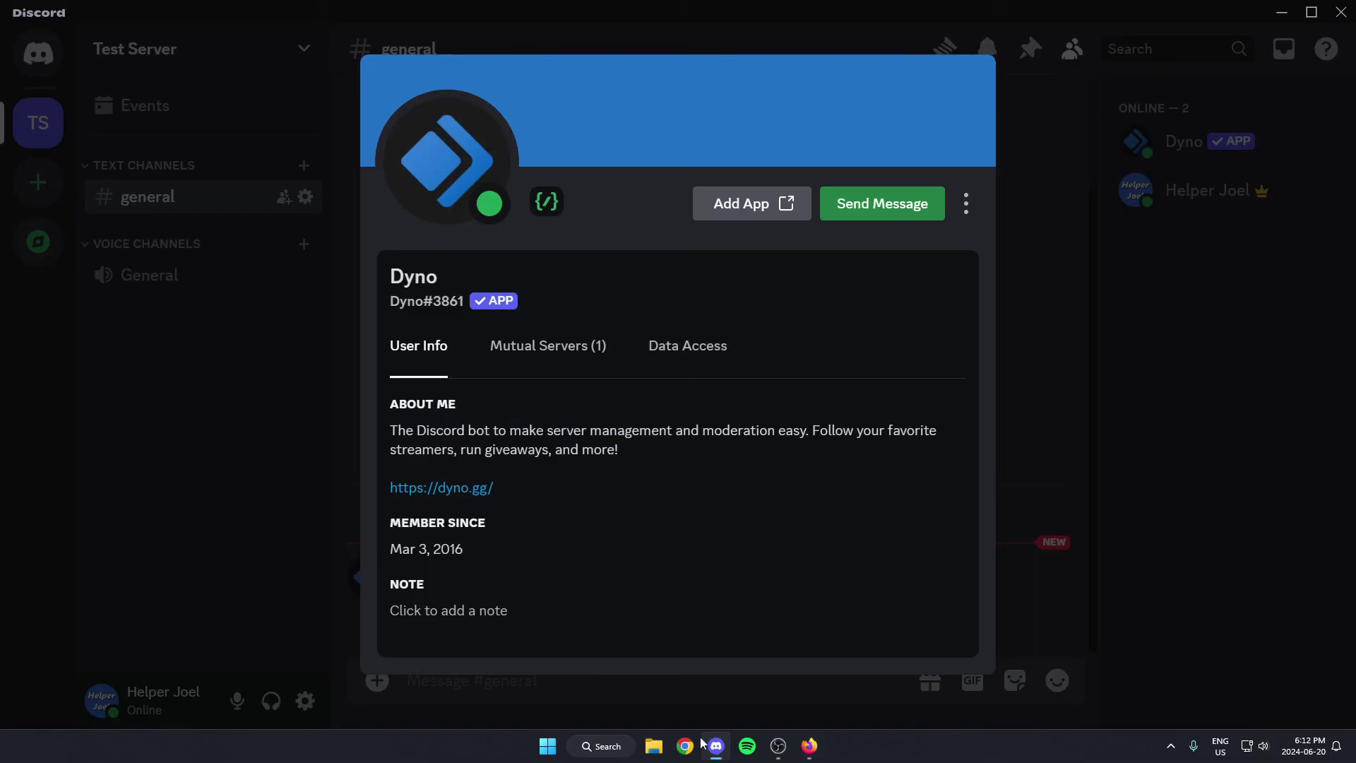
pyautogui.click(350, 499)
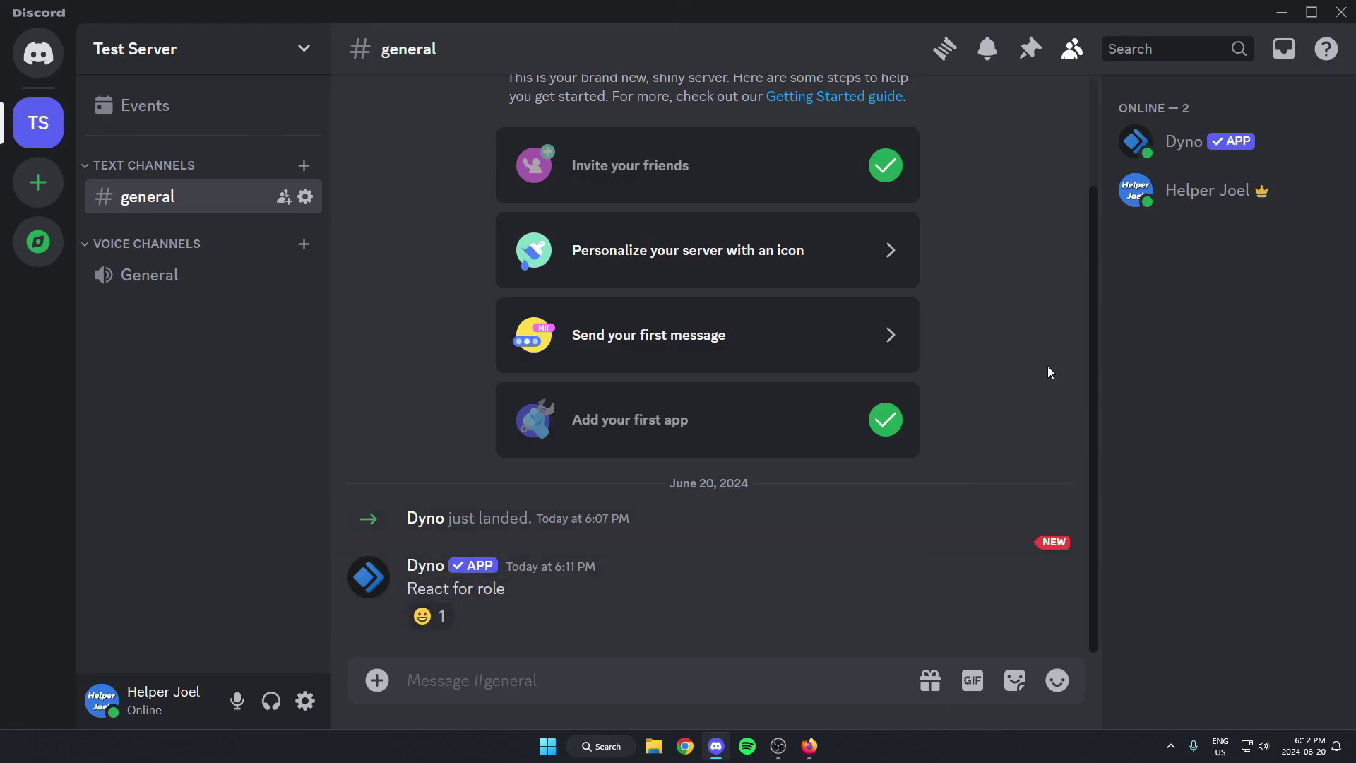
pyautogui.click(1204, 191)
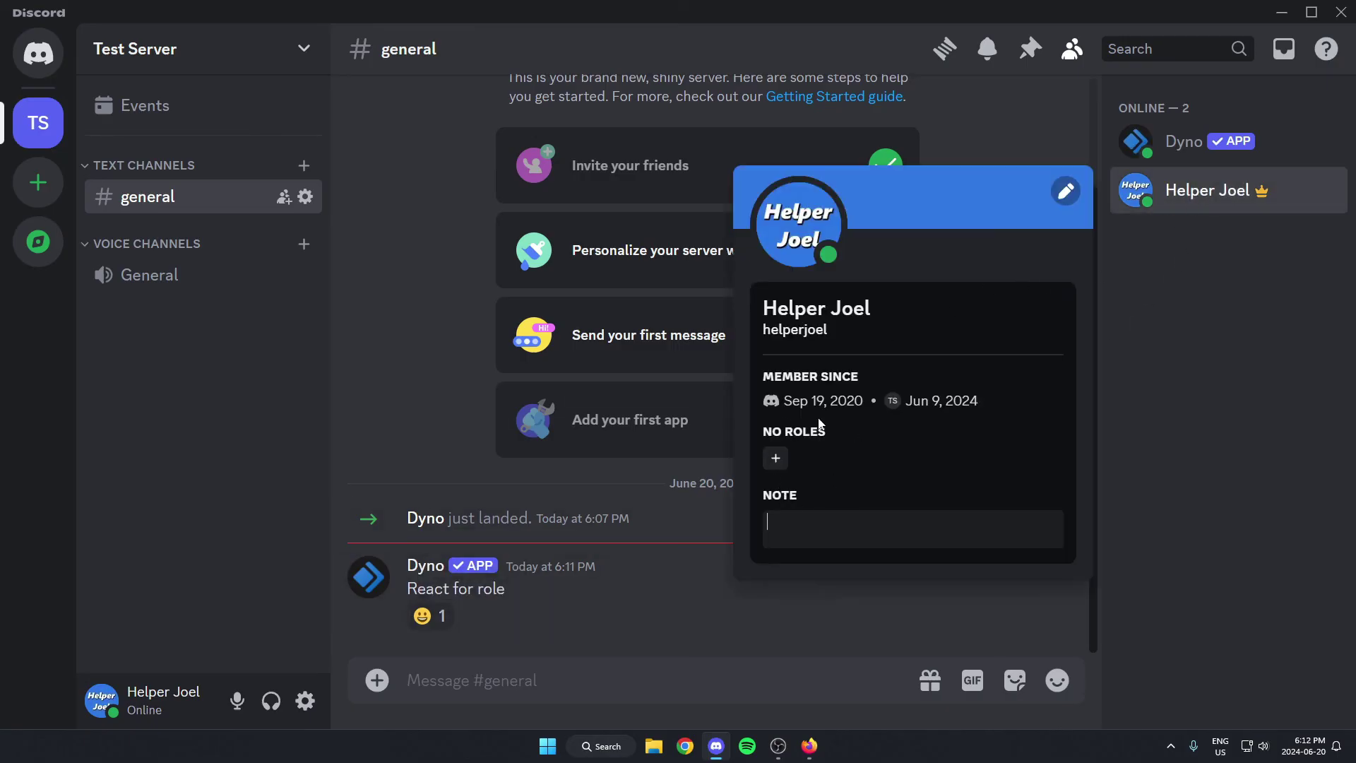
pyautogui.click(664, 607)
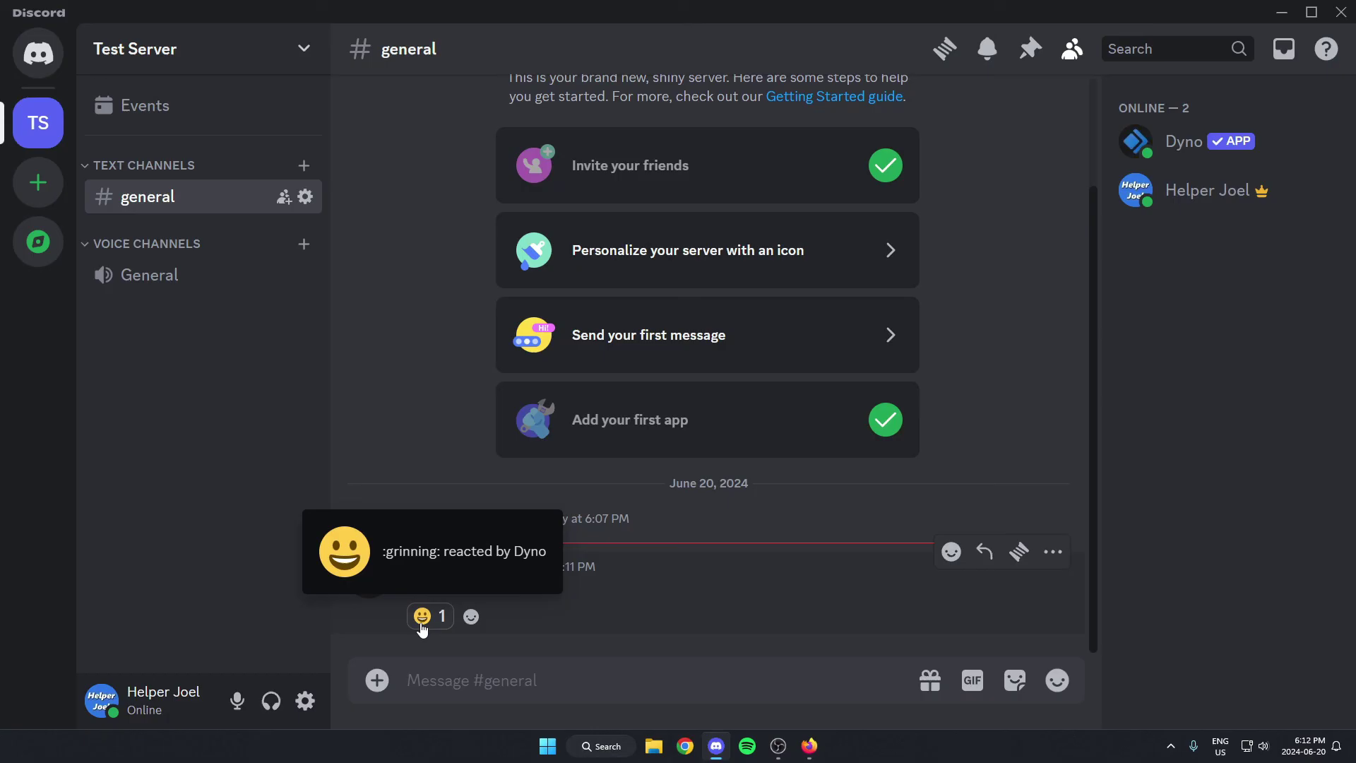
# - React to Dyno's "React for role" message with the grinning emoji and check the server owner's roles again
pyautogui.click(424, 617)
pyautogui.click(1151, 190)
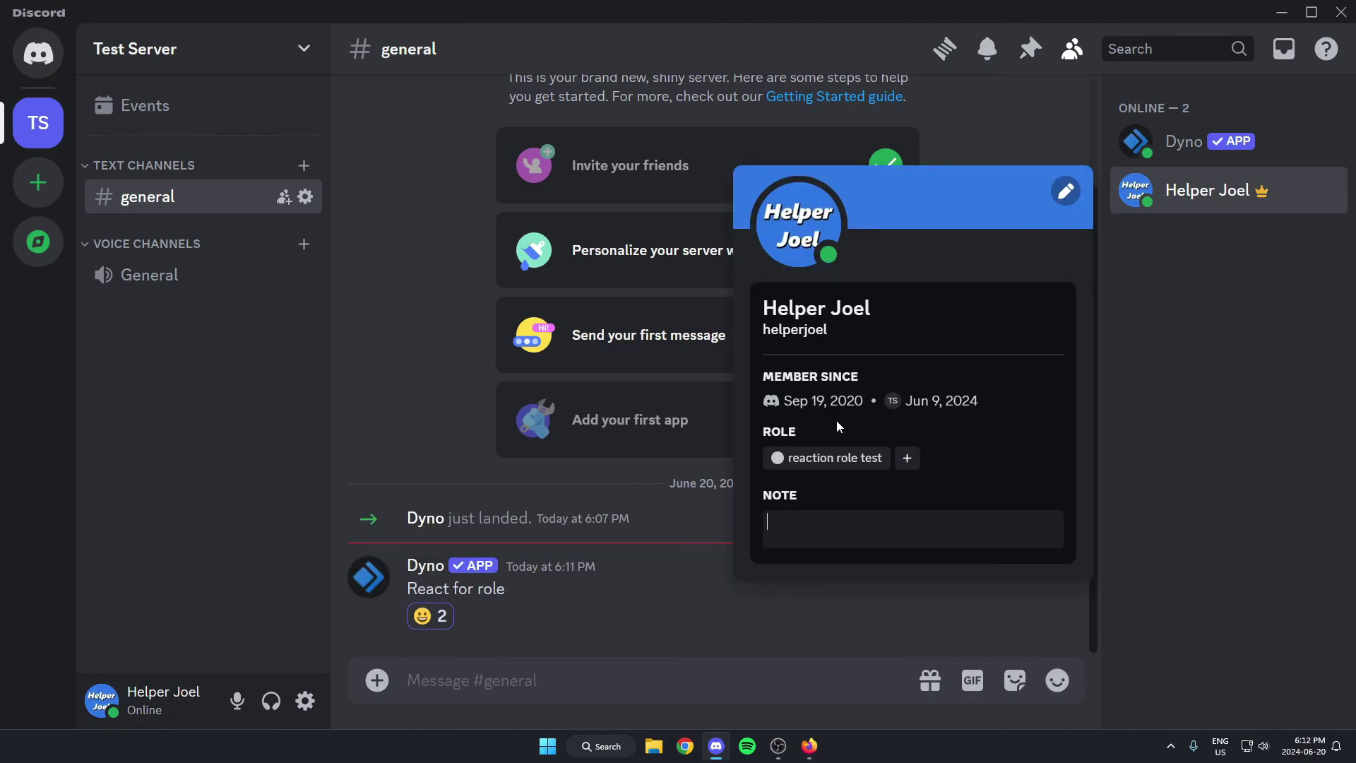
pyautogui.click(677, 507)
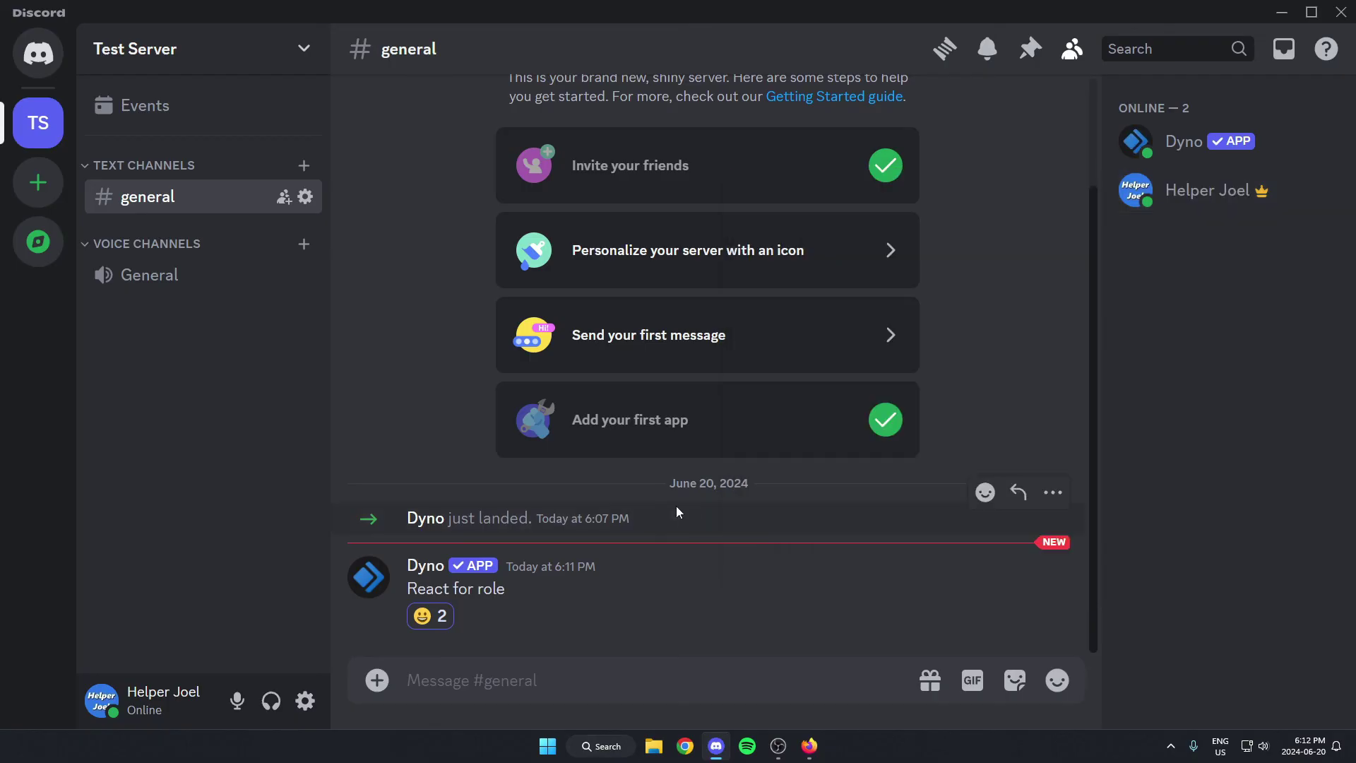